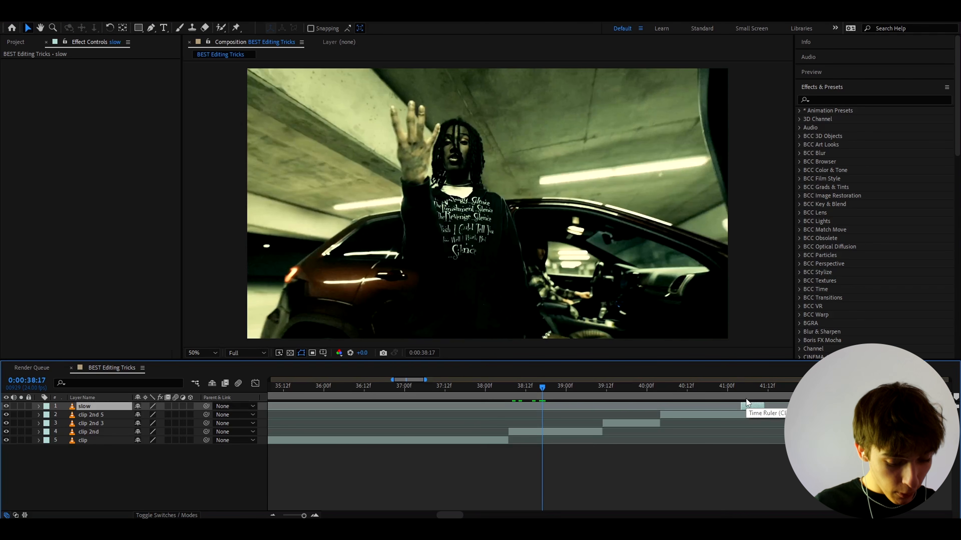
- Add an adjustment layer above the clips and apply the NTSC-rs effect to it
{"action": "key", "text": "ctrl+alt+y"}
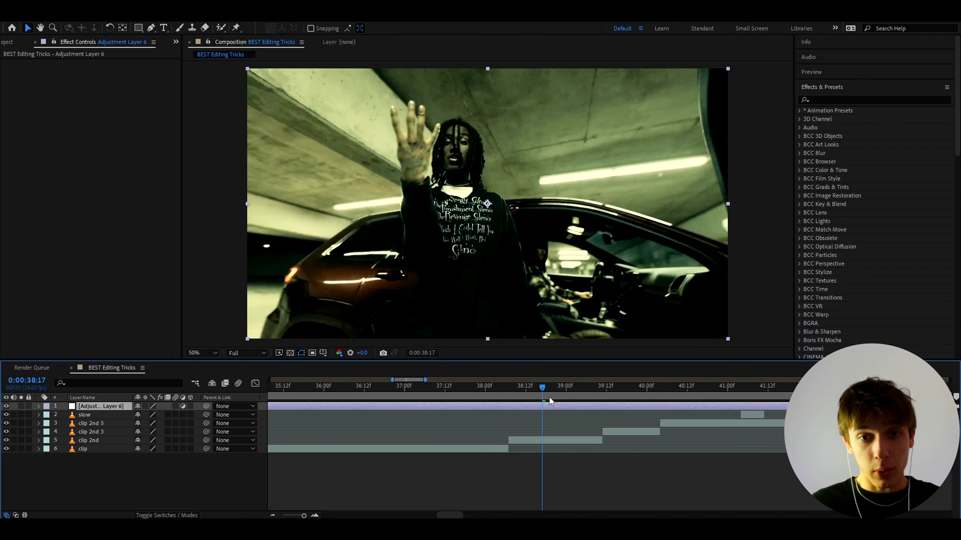
{"action": "key", "text": "ctrl+space"}
{"action": "type", "text": "nts"}
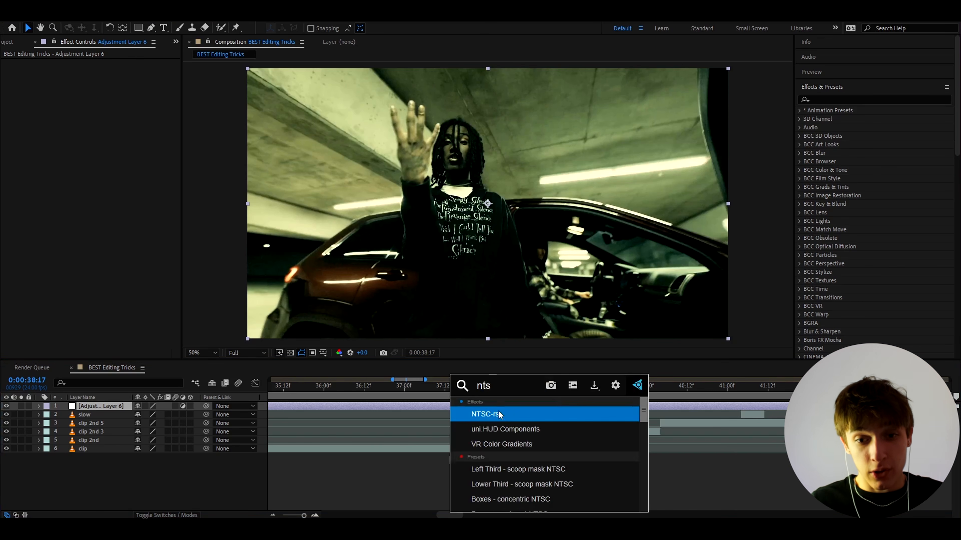
{"action": "left_click", "coordinate": [499, 415]}
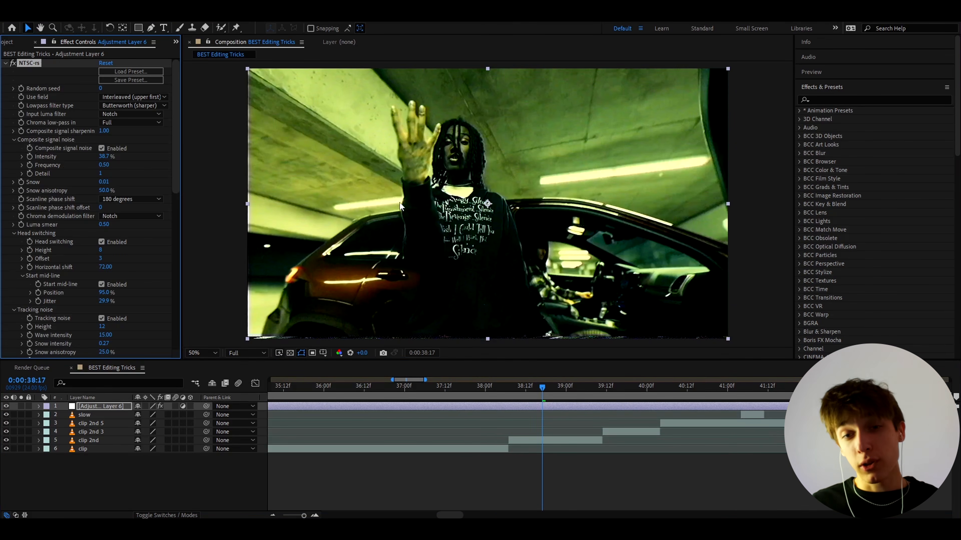
- Set the composition preview resolution to Quarter and select the adjustment layer
{"action": "left_click", "coordinate": [242, 353]}
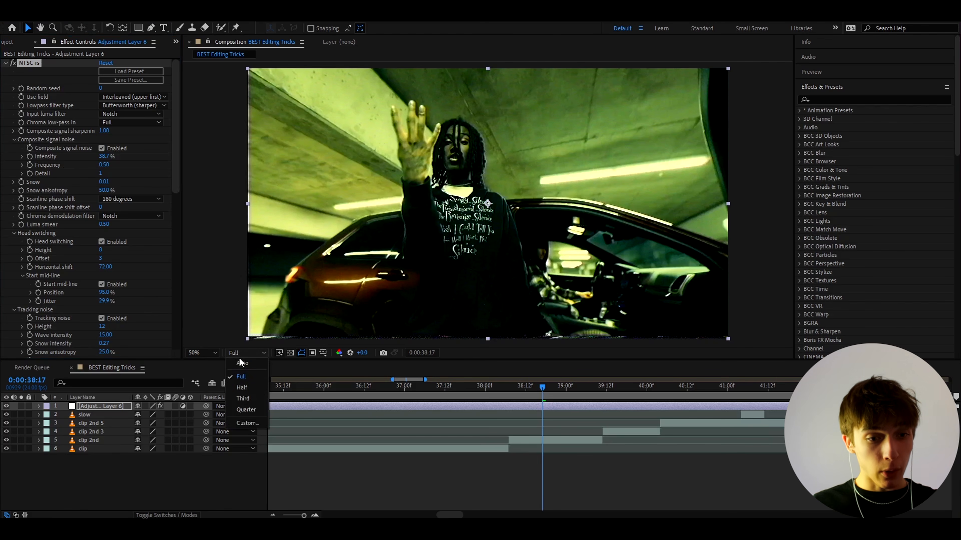
{"action": "left_click", "coordinate": [244, 411]}
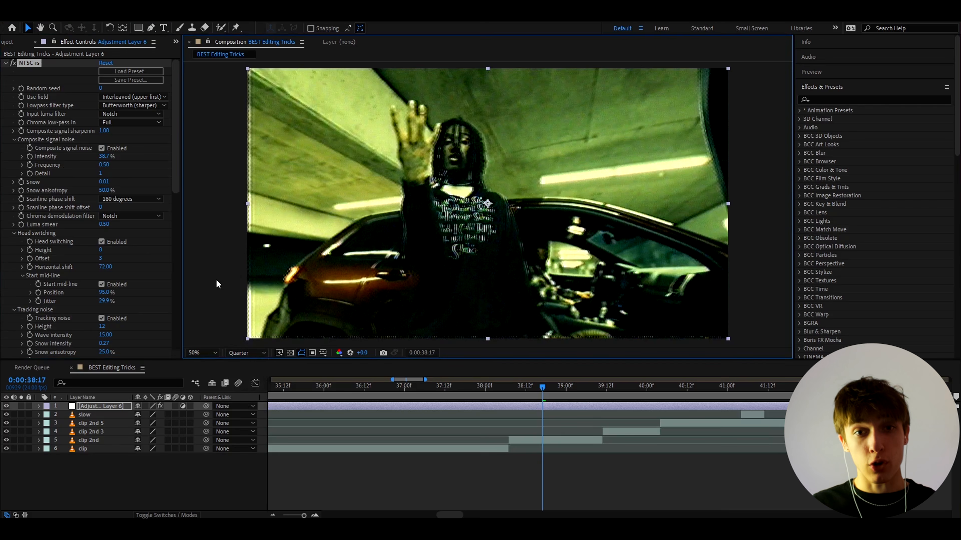
{"action": "left_click", "coordinate": [538, 407]}
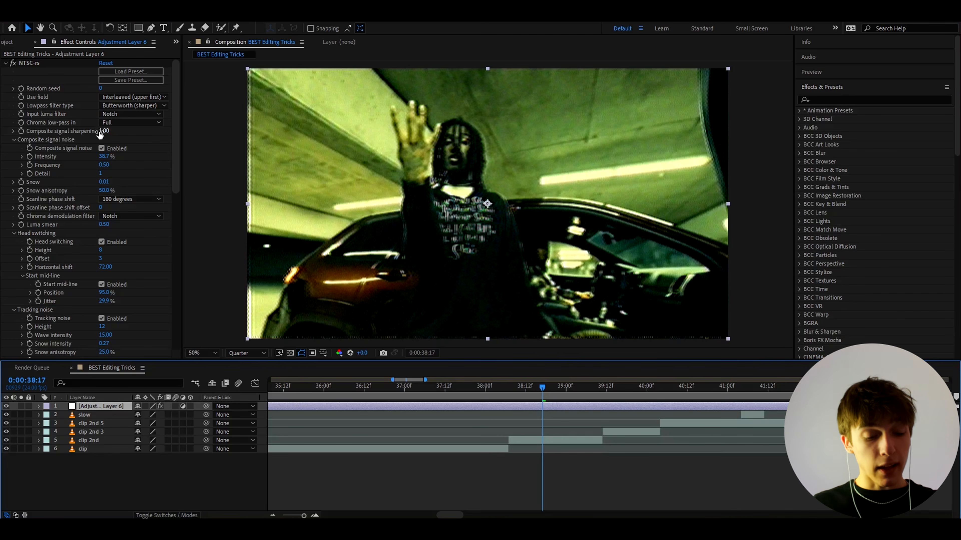
- Set the NTSC-rs composite signal sharpening to 0.95, the horizontal scale to 2.17 and the vertical scale to 8.80
{"action": "left_click_drag", "start_coordinate": [102, 132], "coordinate": [91, 131]}
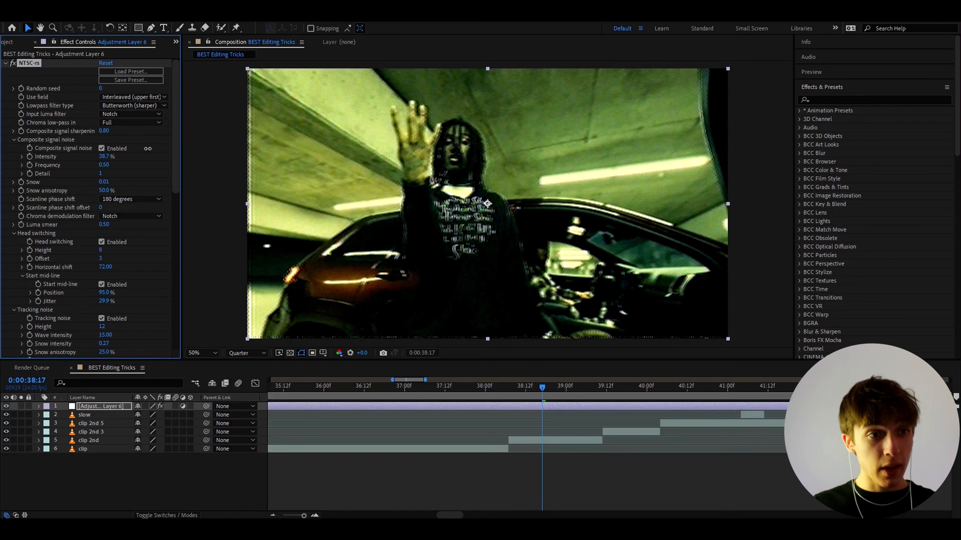
{"action": "left_click_drag", "start_coordinate": [148, 149], "coordinate": [169, 287]}
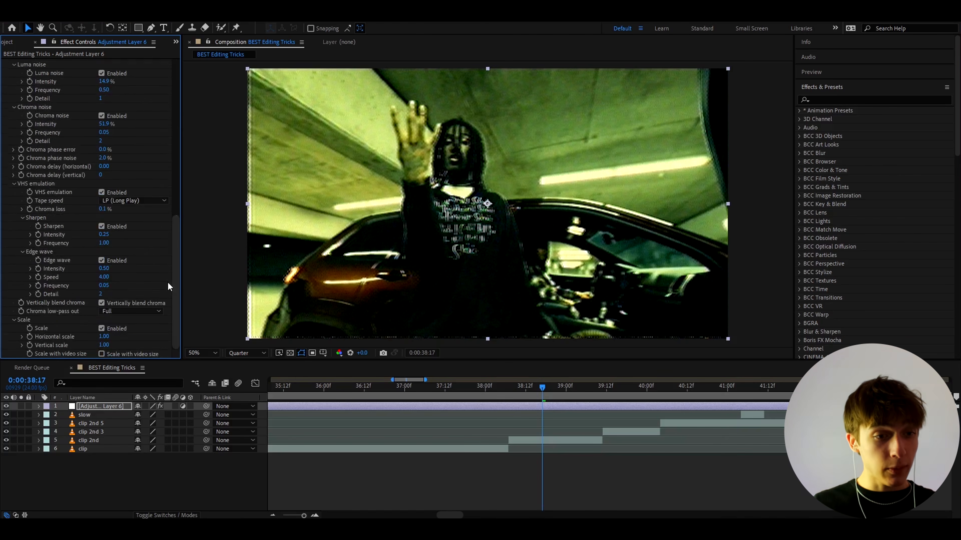
{"action": "left_click_drag", "start_coordinate": [114, 336], "coordinate": [569, 338]}
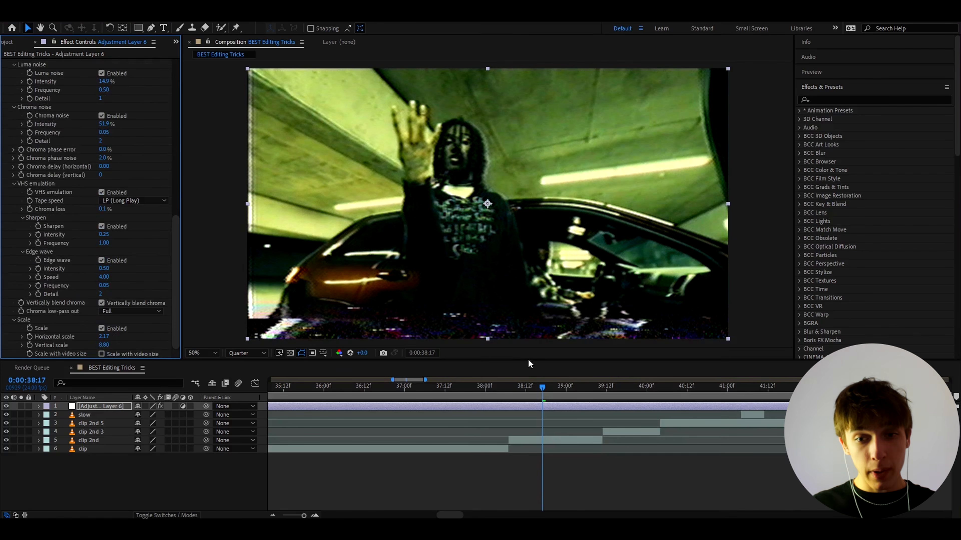
- Play back the clips with the VHS look and return to the start of the effect's settings
{"action": "key", "text": "space"}
{"action": "key", "text": "minus"}
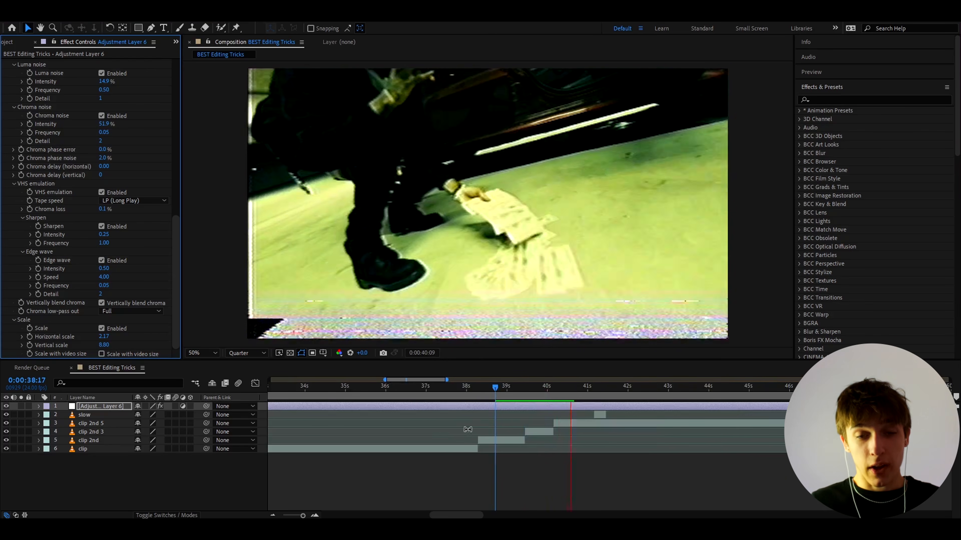
{"action": "key", "text": "space"}
{"action": "left_click", "coordinate": [487, 386]}
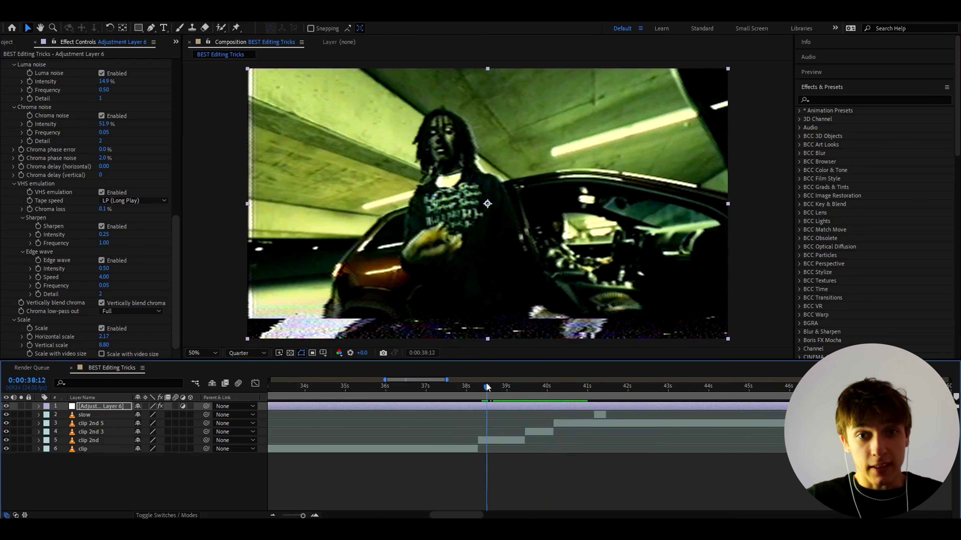
{"action": "scroll", "coordinate": [84, 184], "scroll_direction": "up", "scroll_amount": 6}
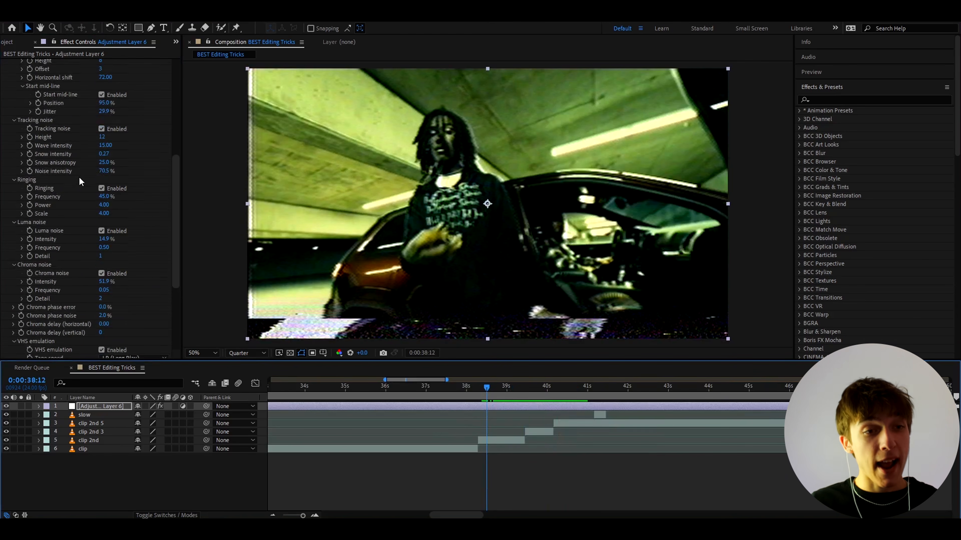
{"action": "scroll", "coordinate": [84, 186], "scroll_direction": "up", "scroll_amount": 3}
- Set the work area from 0:00:38:07, where "clip 2nd" begins, to 0:00:40:03
{"action": "left_click_drag", "start_coordinate": [486, 386], "coordinate": [478, 386]}
{"action": "scroll", "coordinate": [482, 419], "scroll_direction": "up", "scroll_amount": 2}
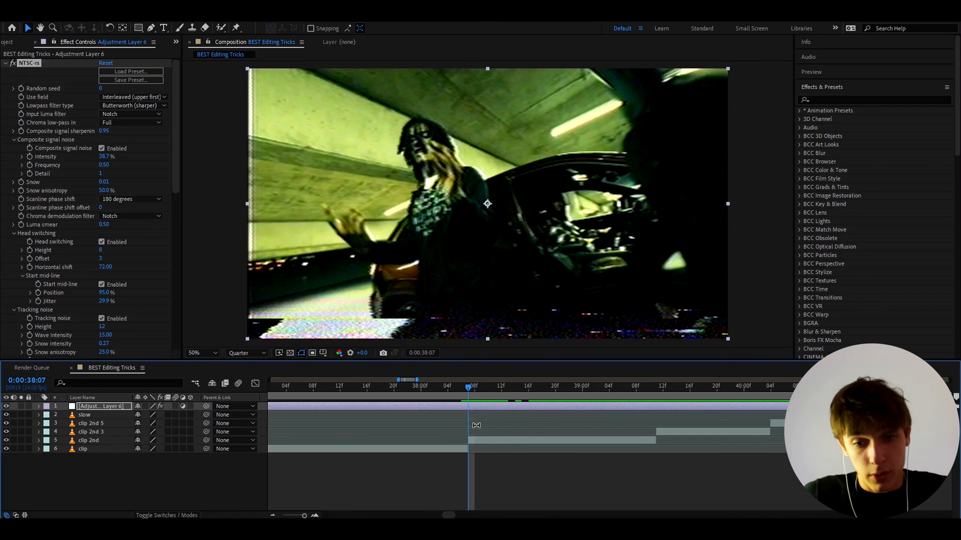
{"action": "scroll", "coordinate": [467, 423], "scroll_direction": "down", "scroll_amount": 2}
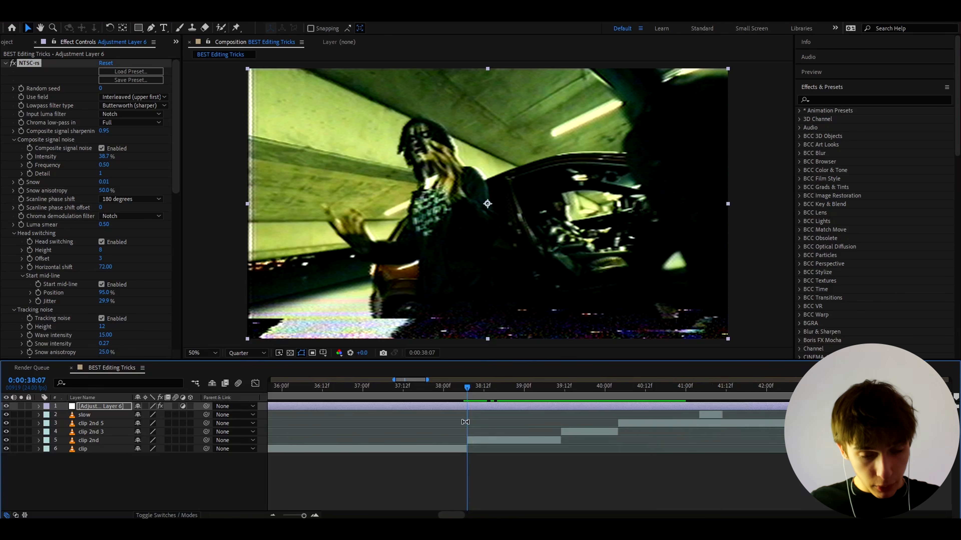
{"action": "scroll", "coordinate": [465, 407], "scroll_direction": "up", "scroll_amount": 3}
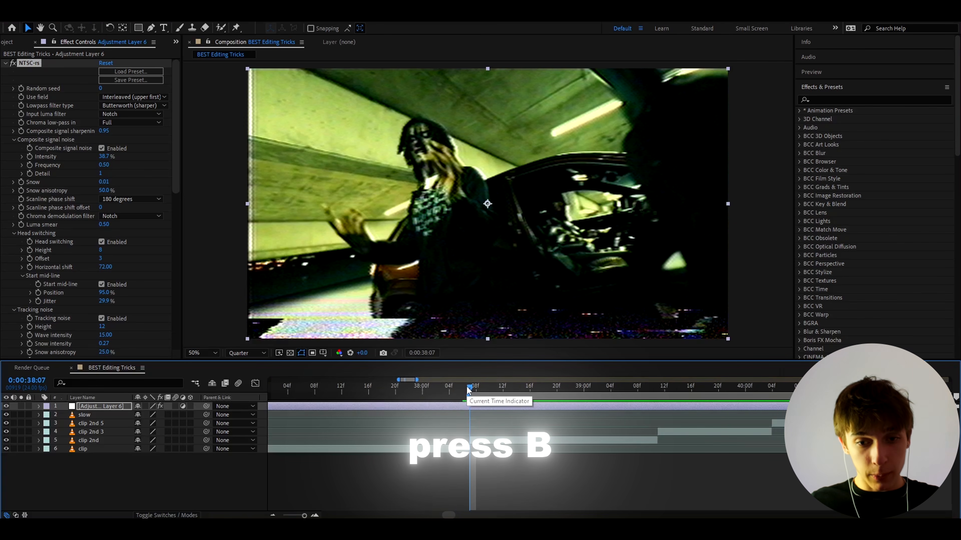
{"action": "left_click_drag", "start_coordinate": [469, 390], "coordinate": [764, 386]}
{"action": "key", "text": "n"}
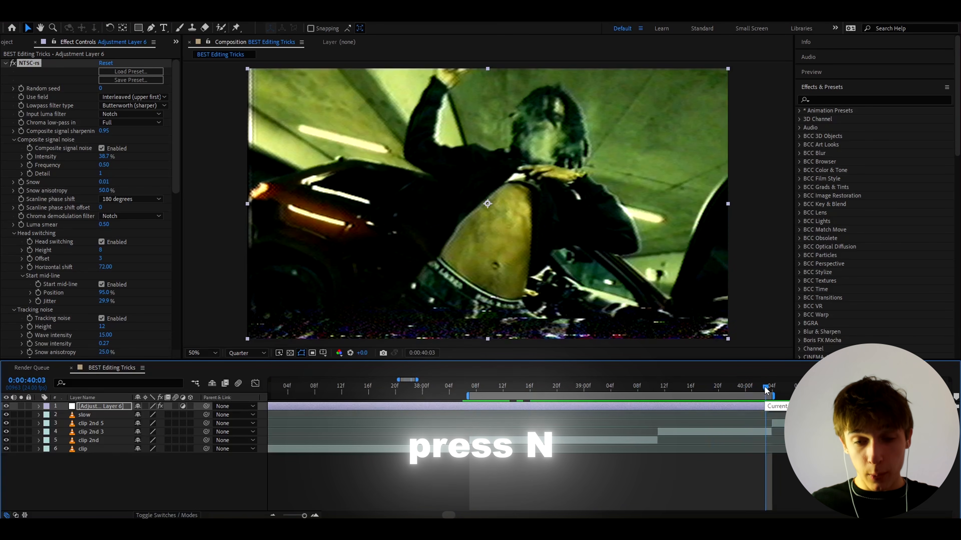
- Preview the work area and add the composition to the render queue
{"action": "key", "text": "space"}
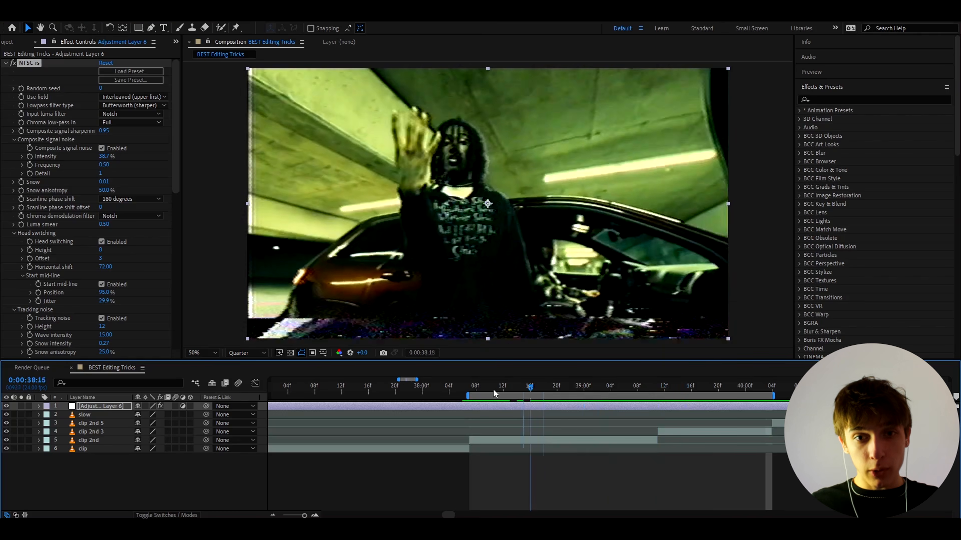
{"action": "left_click_drag", "start_coordinate": [492, 389], "coordinate": [584, 388]}
{"action": "left_click", "coordinate": [52, 16]}
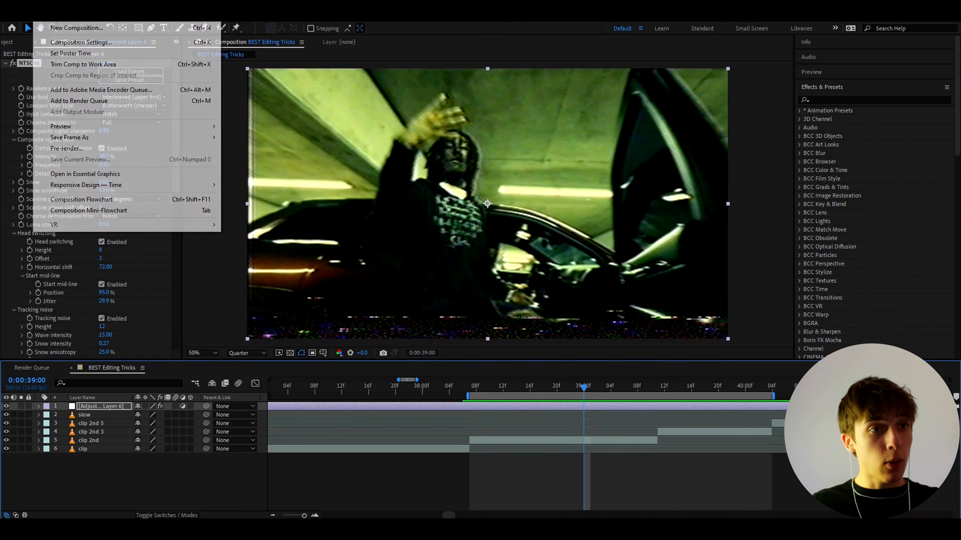
{"action": "left_click", "coordinate": [77, 101]}
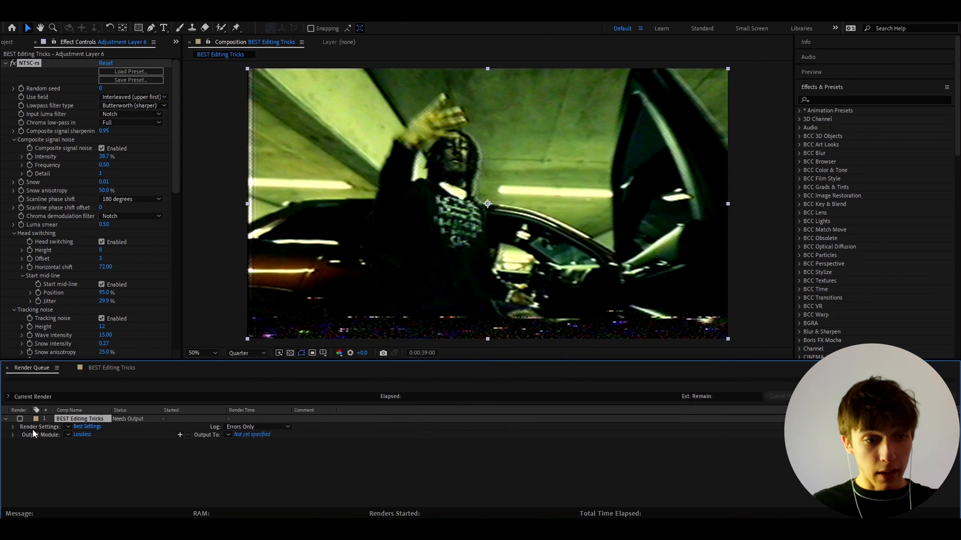
- Set the queued composition's render resolution to Quarter in its render settings
{"action": "left_click", "coordinate": [88, 427]}
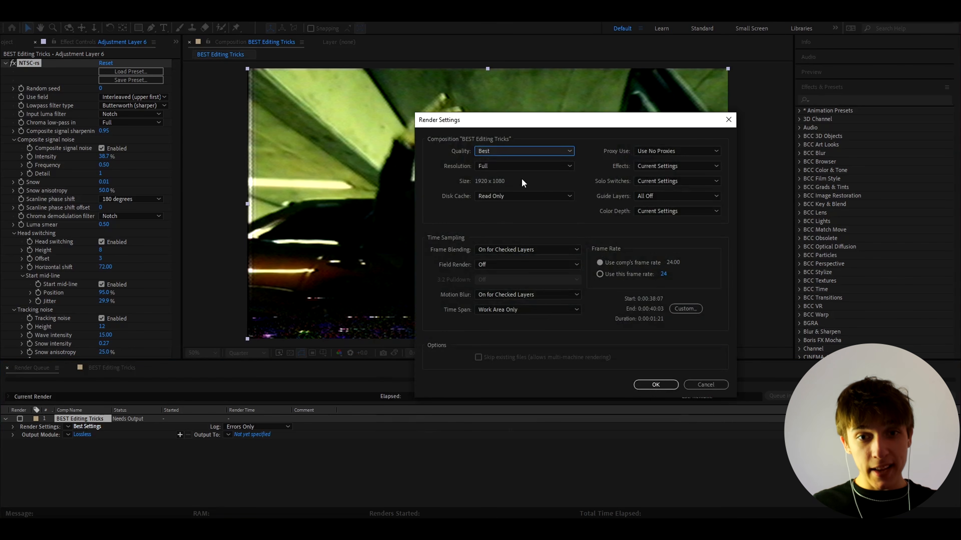
{"action": "left_click", "coordinate": [518, 165]}
{"action": "left_click", "coordinate": [489, 221]}
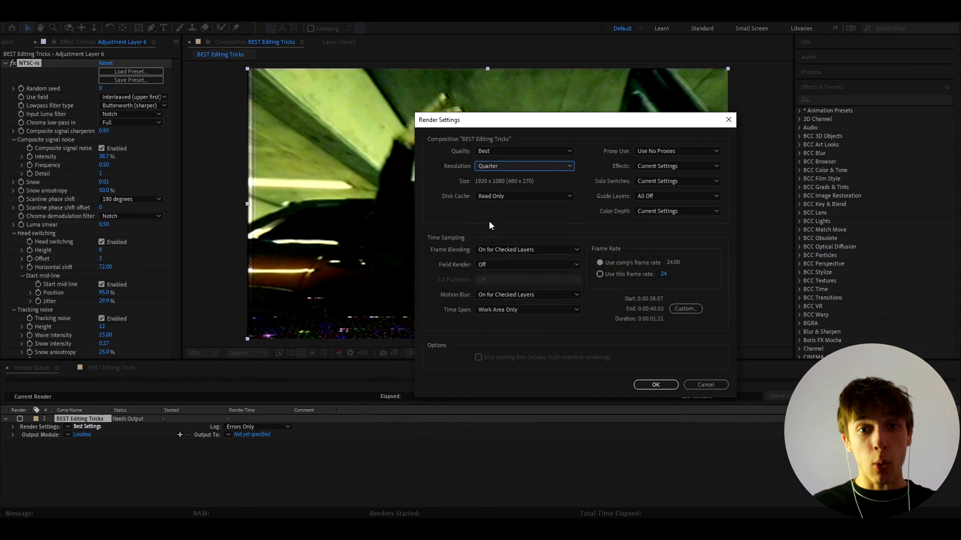
{"action": "left_click", "coordinate": [646, 385]}
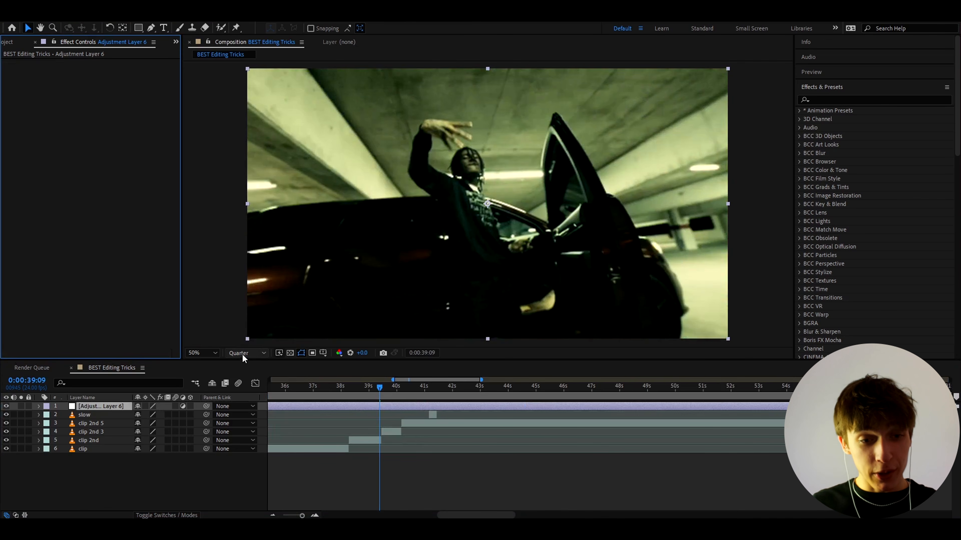
- Set the preview resolution to Full and apply the Opium2 Wrath preset from Opium Presets V2 to the adjustment layer
{"action": "left_click", "coordinate": [242, 354]}
{"action": "left_click", "coordinate": [241, 378]}
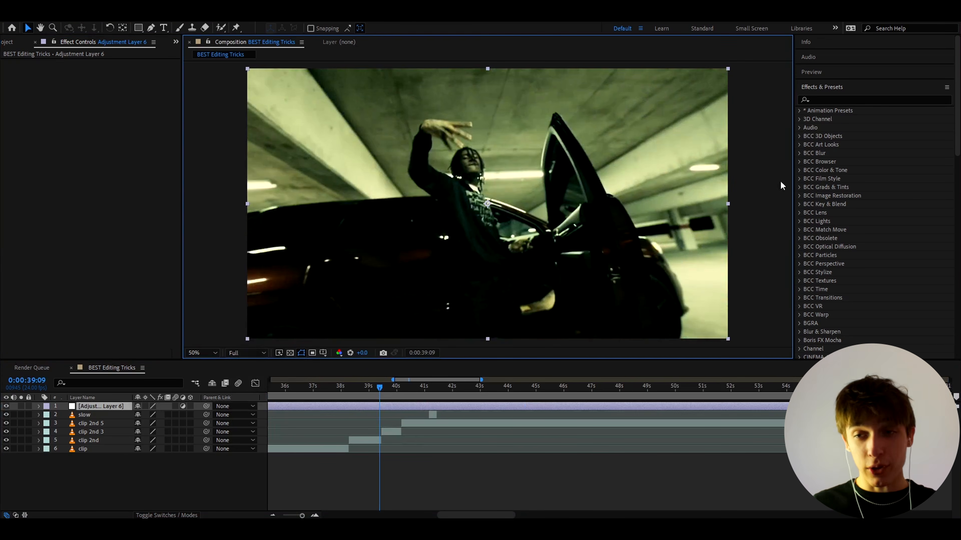
{"action": "left_click", "coordinate": [800, 111]}
{"action": "left_click", "coordinate": [807, 128]}
{"action": "left_click_drag", "start_coordinate": [794, 140], "coordinate": [792, 147]}
{"action": "left_click", "coordinate": [811, 172]}
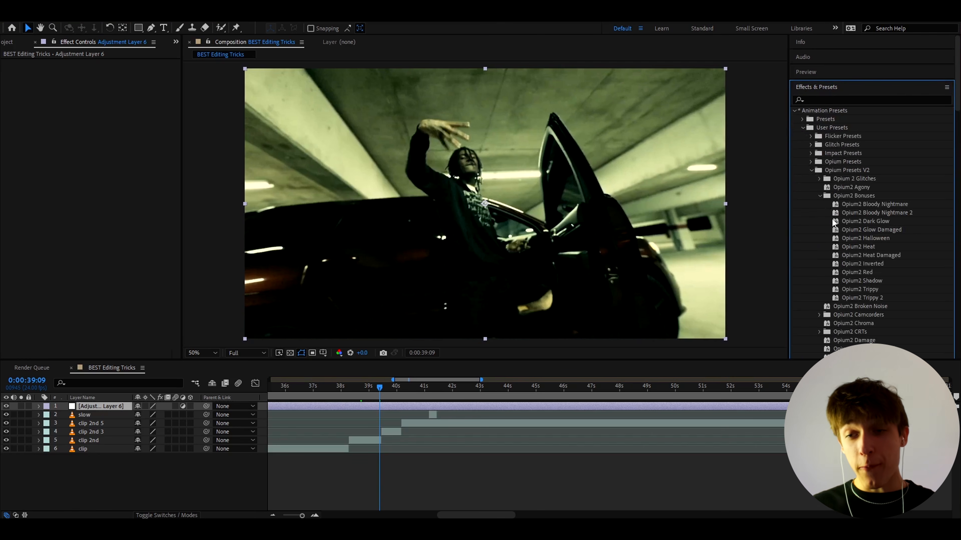
{"action": "scroll", "coordinate": [840, 232], "scroll_direction": "down", "scroll_amount": 10}
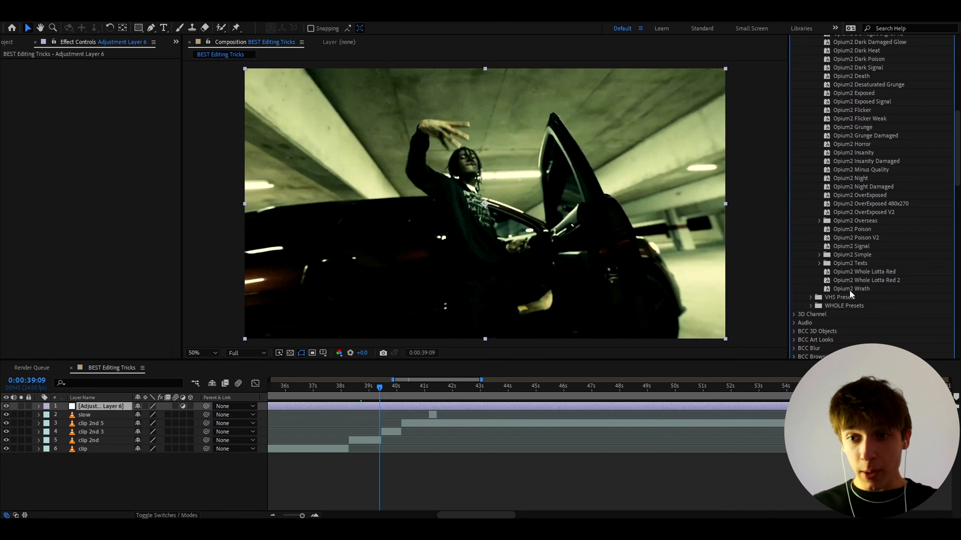
{"action": "double_click", "coordinate": [849, 289]}
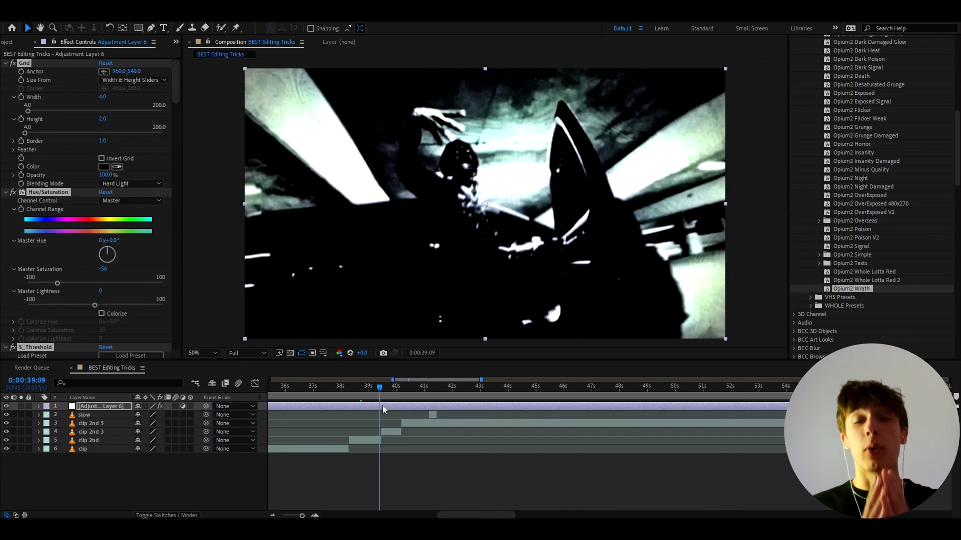
- Set the preview resolution to Quarter, play back the preset's look and move the playhead to 0:00:38:12
{"action": "left_click", "coordinate": [254, 353]}
{"action": "left_click", "coordinate": [246, 410]}
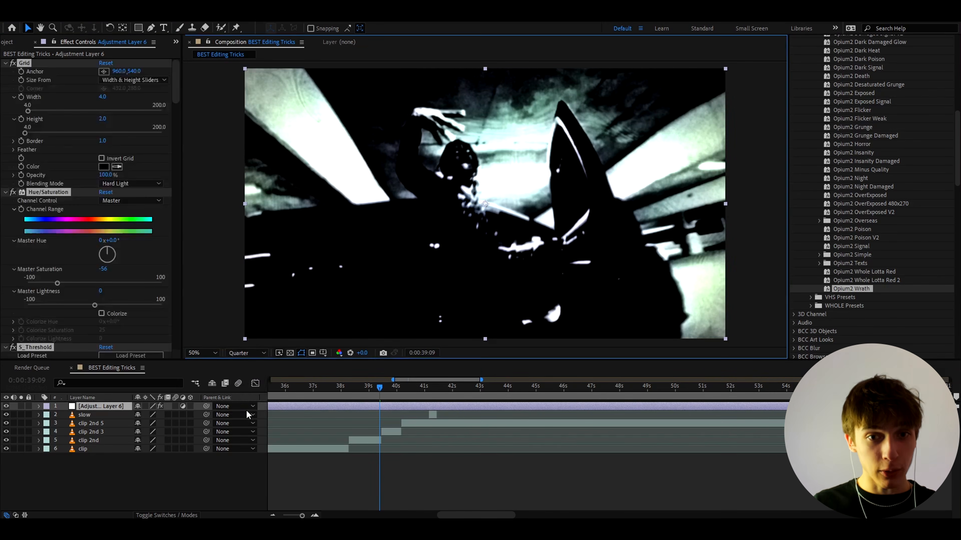
{"action": "key", "text": "space"}
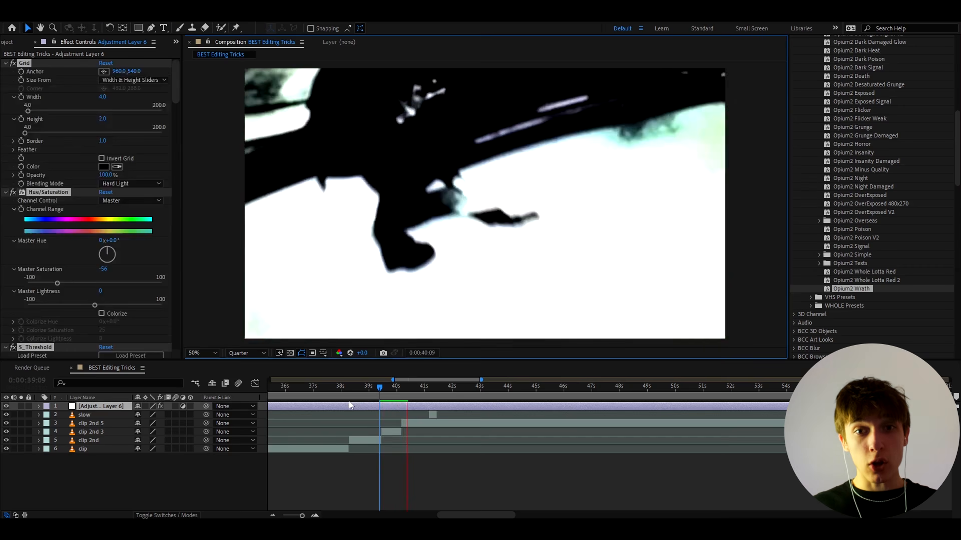
{"action": "key", "text": "space"}
{"action": "scroll", "coordinate": [361, 391], "scroll_direction": "up", "scroll_amount": 2}
{"action": "left_click", "coordinate": [519, 389]}
{"action": "left_click_drag", "start_coordinate": [481, 402], "coordinate": [334, 398]}
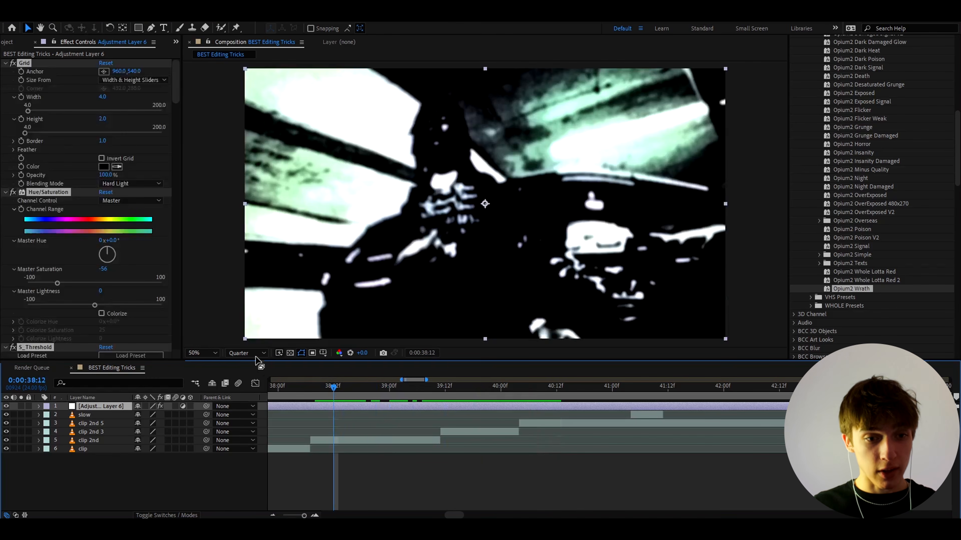
- Compare the preset's look at Third, Half and Full preview resolution, ending on Quarter
{"action": "left_click", "coordinate": [247, 353]}
{"action": "left_click", "coordinate": [248, 399]}
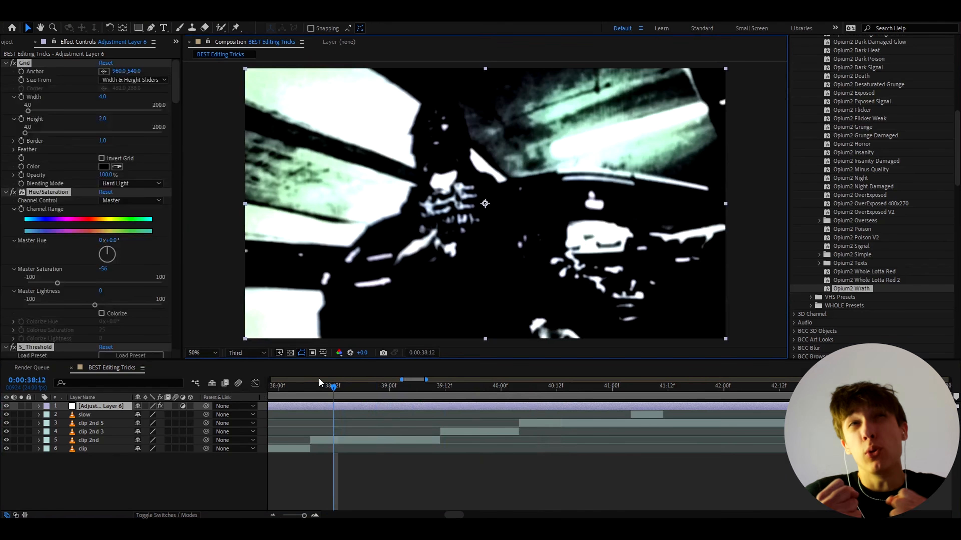
{"action": "left_click", "coordinate": [247, 353]}
{"action": "left_click", "coordinate": [241, 392]}
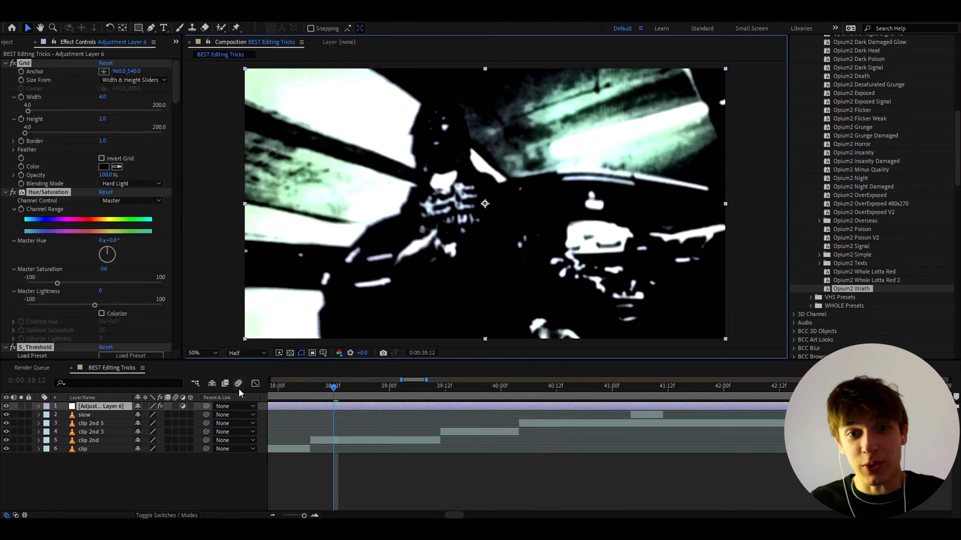
{"action": "left_click", "coordinate": [246, 353]}
{"action": "left_click", "coordinate": [242, 384]}
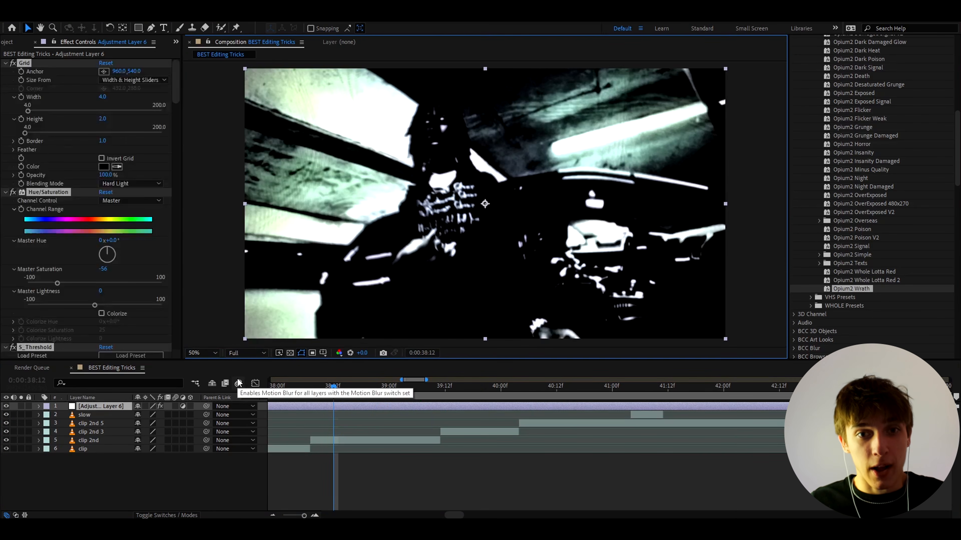
{"action": "left_click", "coordinate": [247, 353]}
{"action": "left_click", "coordinate": [248, 408]}
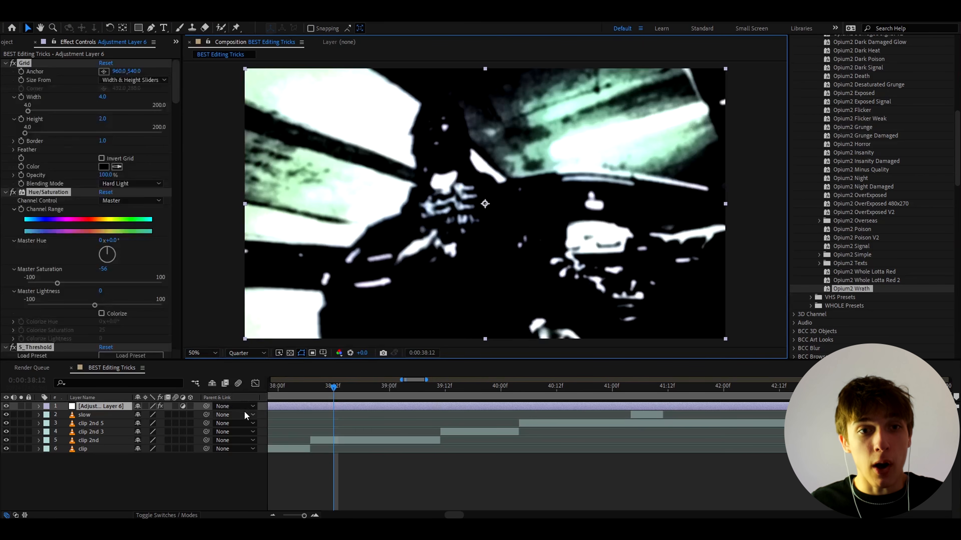
- Preview the clips at Quarter resolution and delete the preset's effects from the adjustment layer
{"action": "key", "text": "space"}
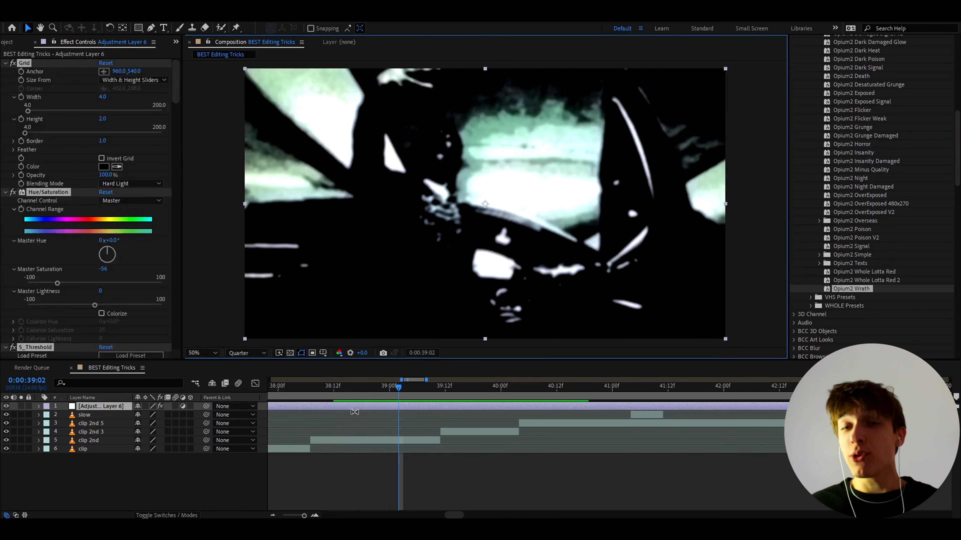
{"action": "key", "text": "Delete"}
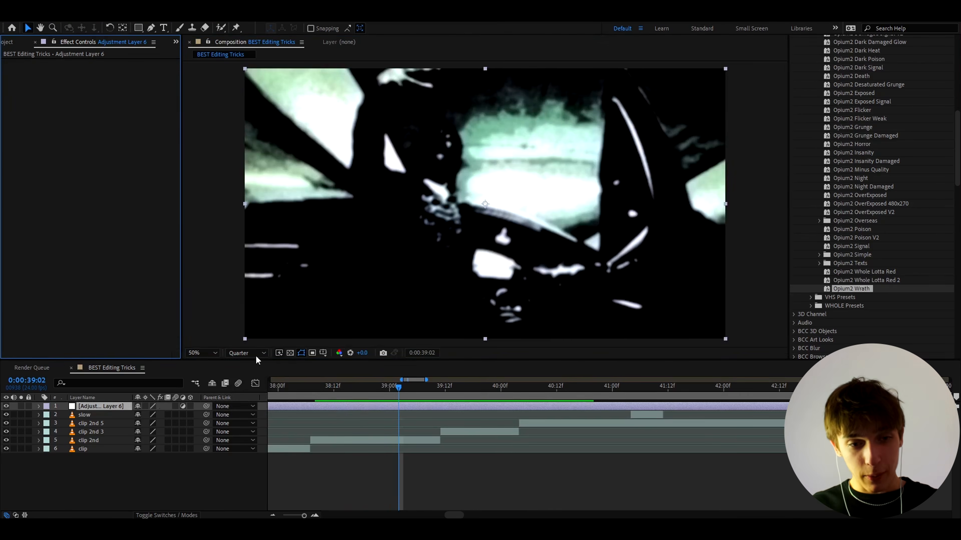
- Set the preview resolution to Full and move the playhead to 0:00:39:13
{"action": "left_click", "coordinate": [238, 352]}
{"action": "left_click", "coordinate": [247, 383]}
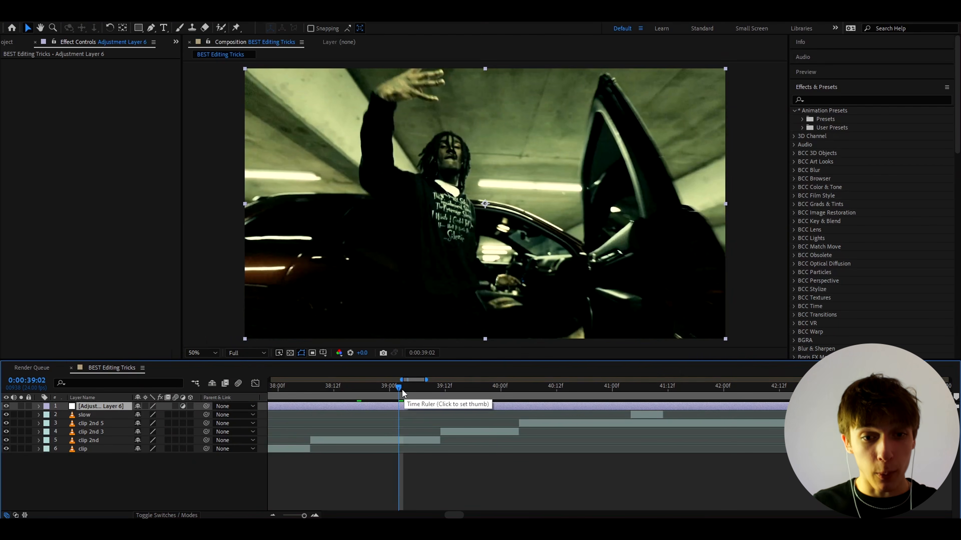
{"action": "left_click_drag", "start_coordinate": [396, 389], "coordinate": [450, 389]}
- Apply the Posterize Time effect to the adjustment layer and set its frame rate to 8
{"action": "key", "text": "ctrl+space"}
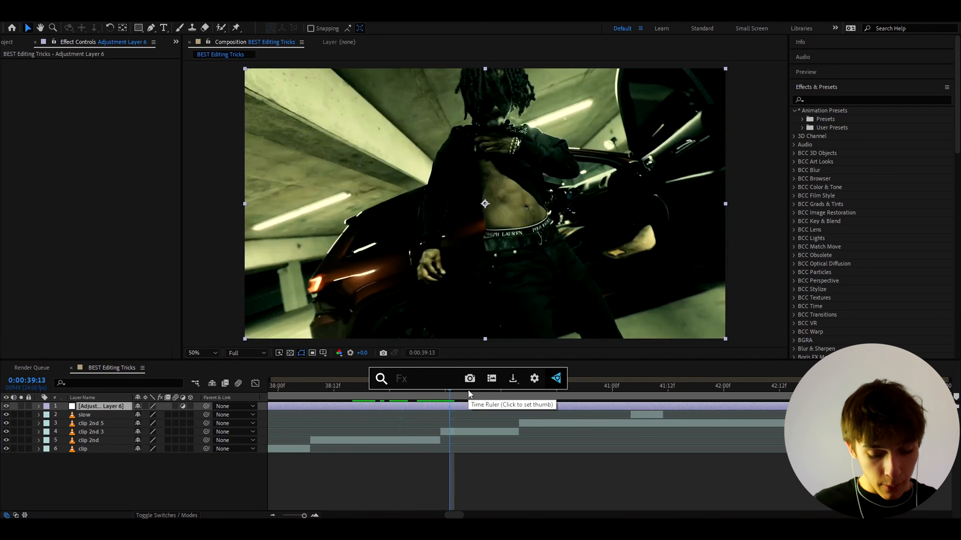
{"action": "type", "text": "poster"}
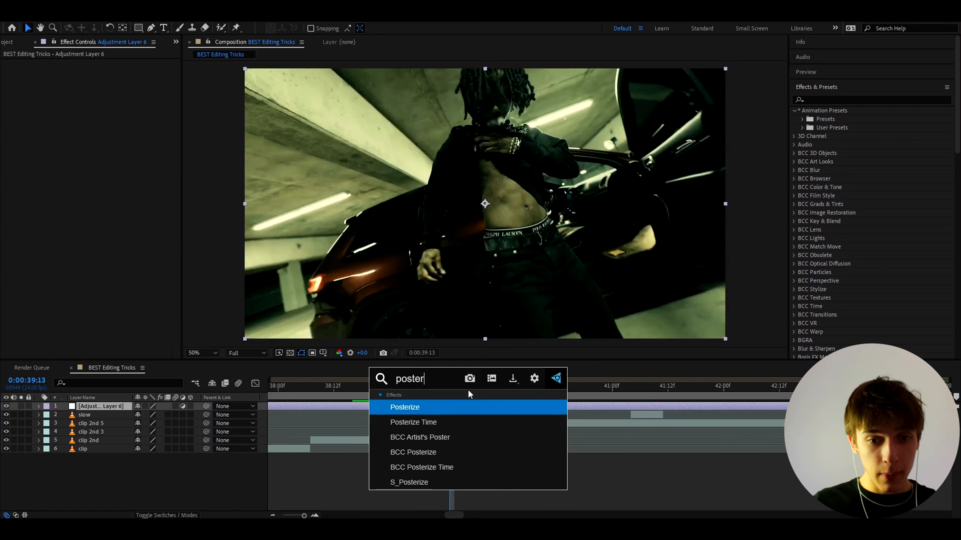
{"action": "left_click", "coordinate": [461, 423]}
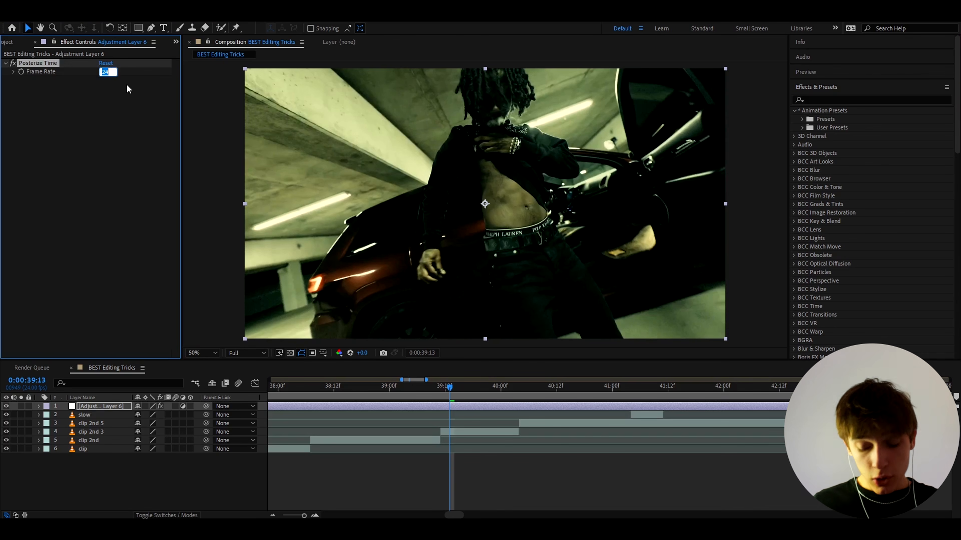
{"action": "type", "text": "8"}
{"action": "key", "text": "Return"}
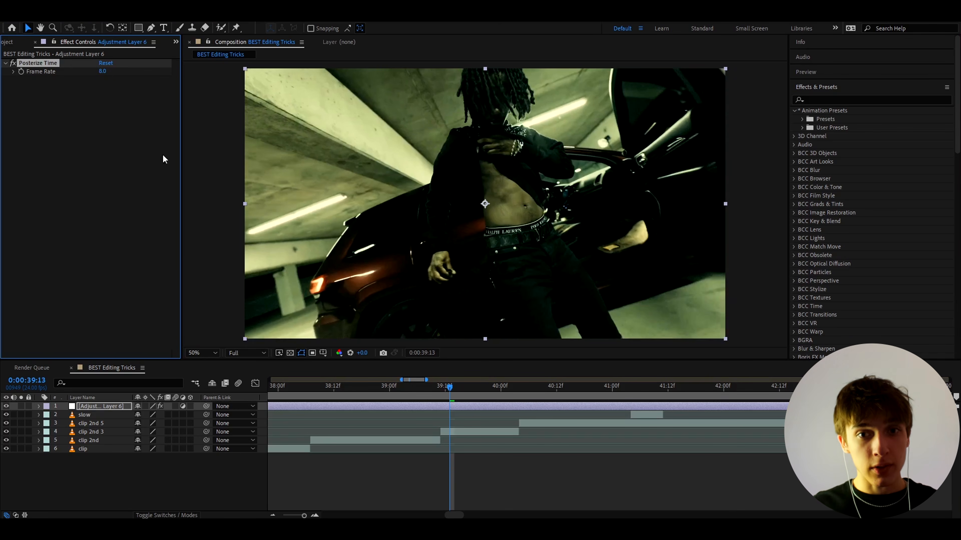
- Trim the adjustment layer to run from 0:00:39:11 to 0:00:40:03 and play back the clips from 0:00:38:18
{"action": "left_click", "coordinate": [439, 411]}
{"action": "left_click", "coordinate": [437, 390]}
{"action": "key", "text": "ctrl+shift+d"}
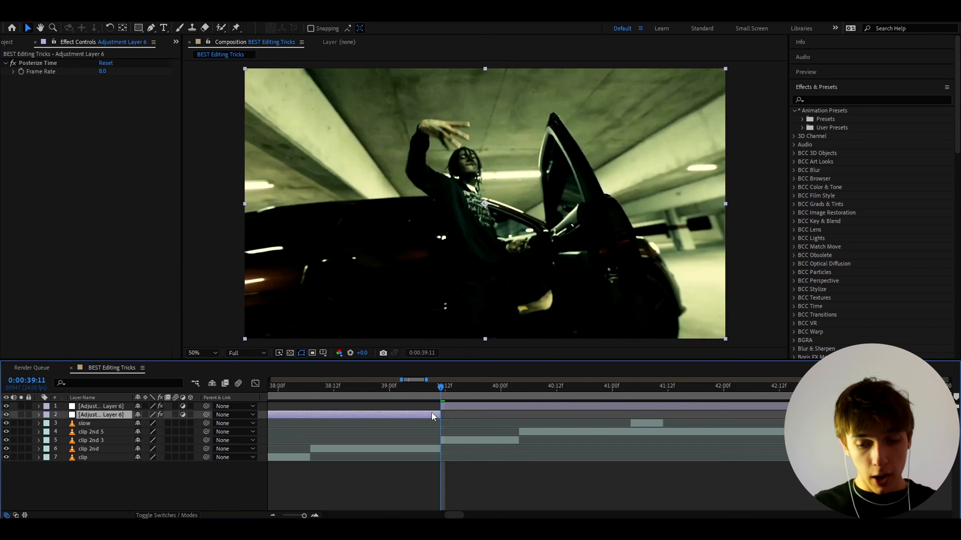
{"action": "key", "text": "Delete"}
{"action": "left_click", "coordinate": [513, 389]}
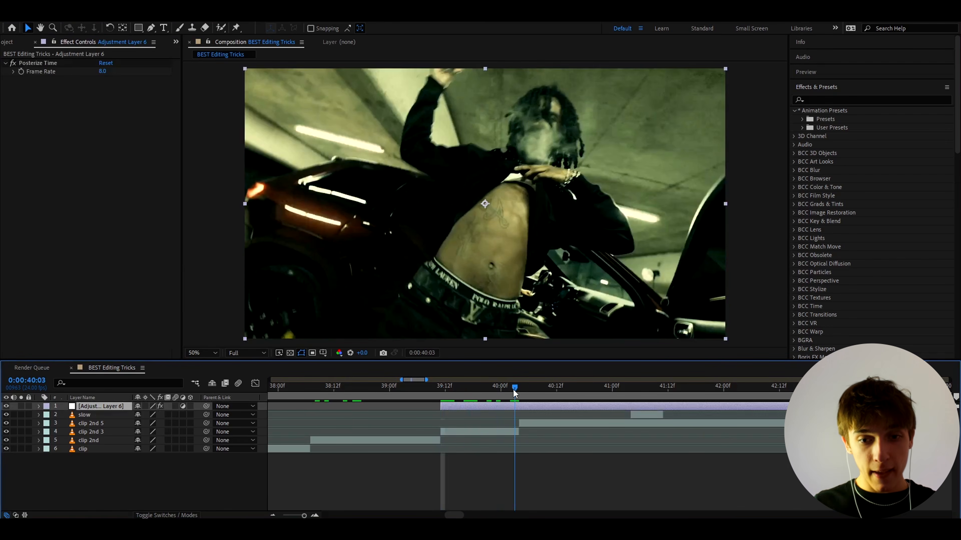
{"action": "key", "text": "ctrl+shift+d"}
{"action": "key", "text": "Delete"}
{"action": "left_click_drag", "start_coordinate": [513, 390], "coordinate": [361, 393]}
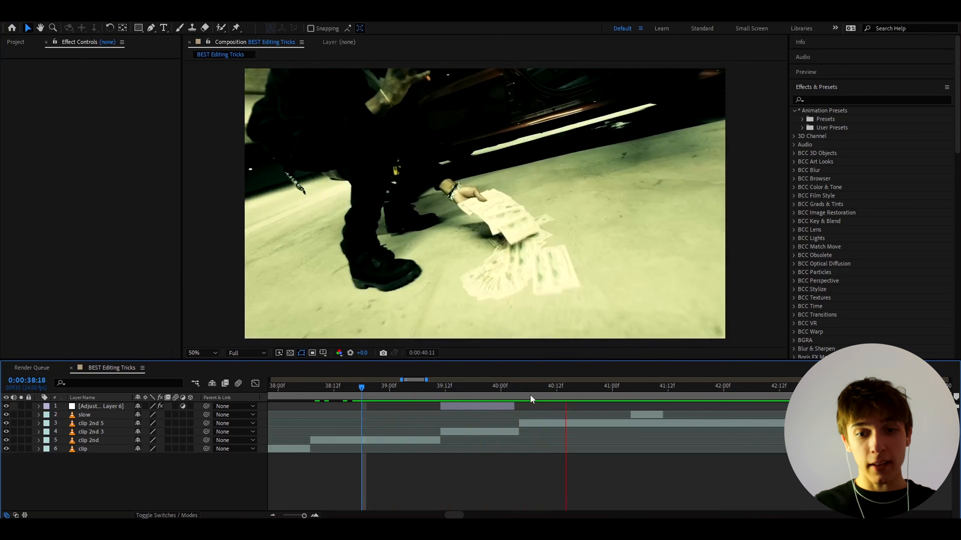
- Add a new adjustment layer, apply the Opium2 Flicker Weak preset to it and play back the look
{"action": "left_click_drag", "start_coordinate": [465, 392], "coordinate": [441, 397]}
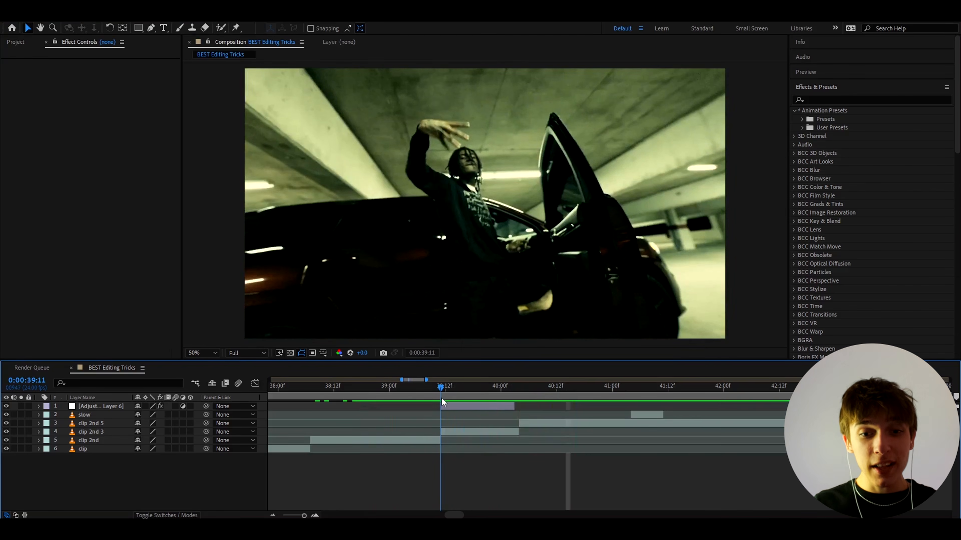
{"action": "left_click", "coordinate": [447, 405]}
{"action": "key", "text": "ctrl+alt+y"}
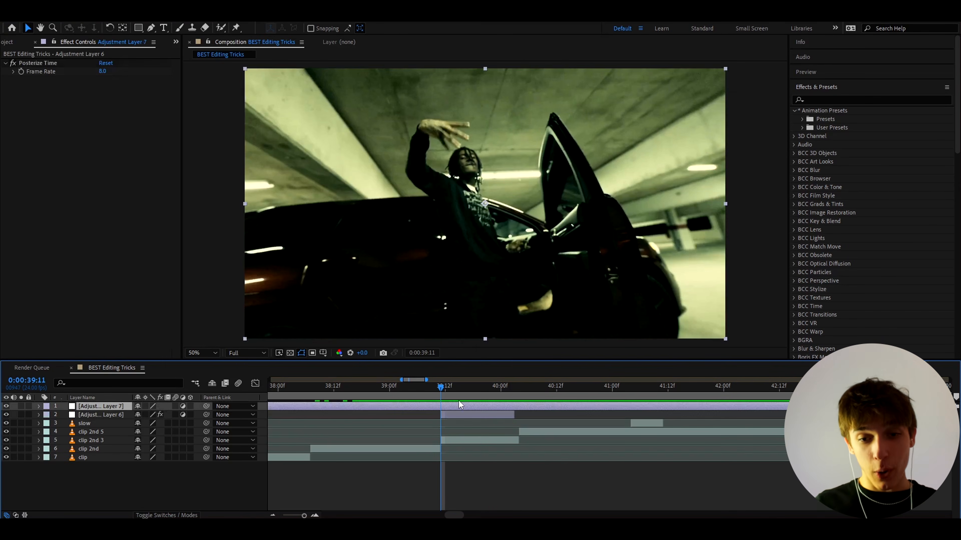
{"action": "left_click", "coordinate": [802, 126]}
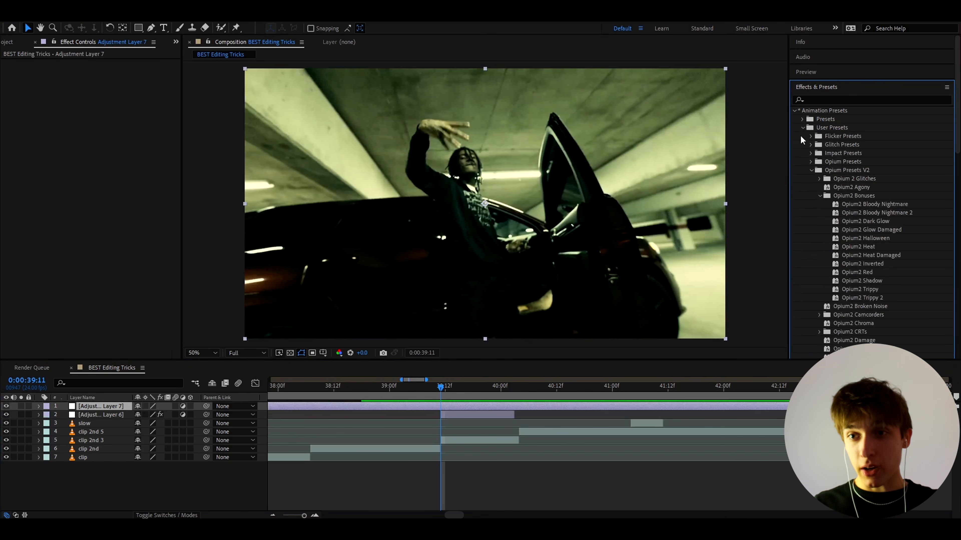
{"action": "scroll", "coordinate": [832, 132], "scroll_direction": "down", "scroll_amount": 5}
{"action": "left_click_drag", "start_coordinate": [851, 118], "coordinate": [370, 407]}
{"action": "key", "text": "space"}
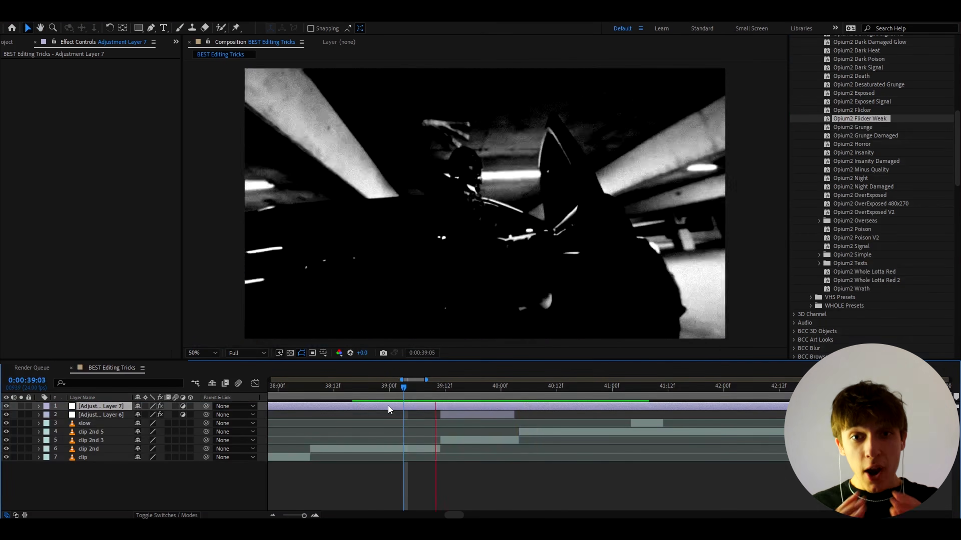
{"action": "key", "text": "space"}
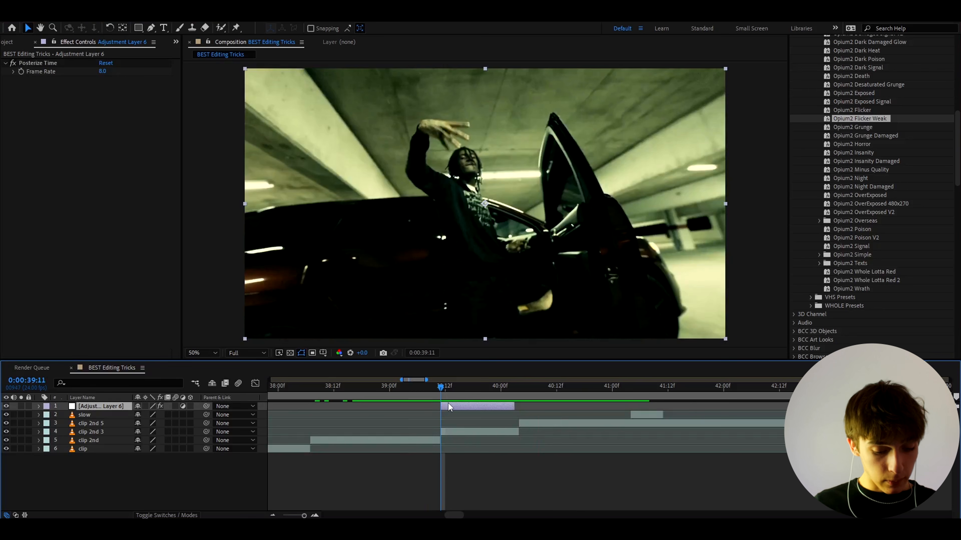
- Apply S_Flicker to the trimmed adjustment layer with an amplitude of 0.56 and place it above Posterize Time
{"action": "key", "text": "ctrl+space"}
{"action": "type", "text": "s_flicker"}
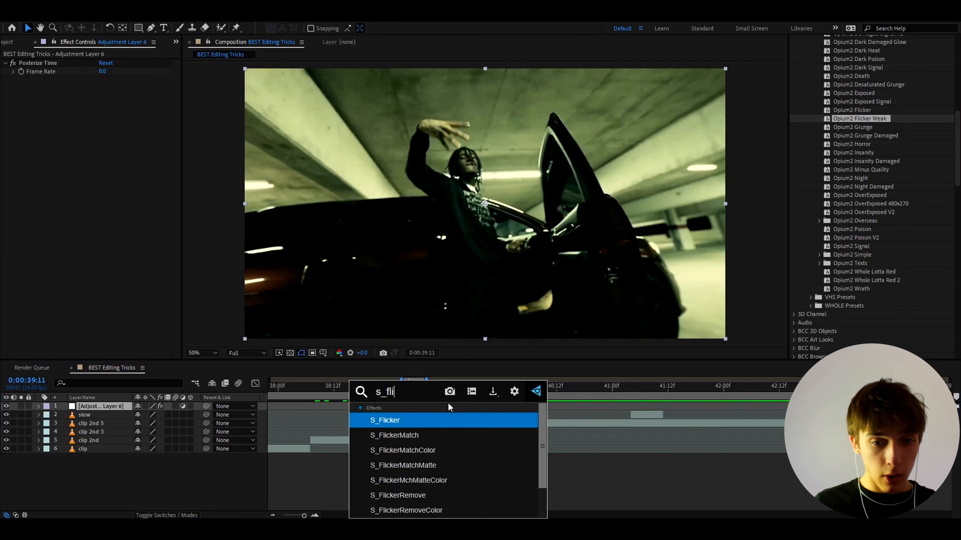
{"action": "left_click", "coordinate": [393, 419]}
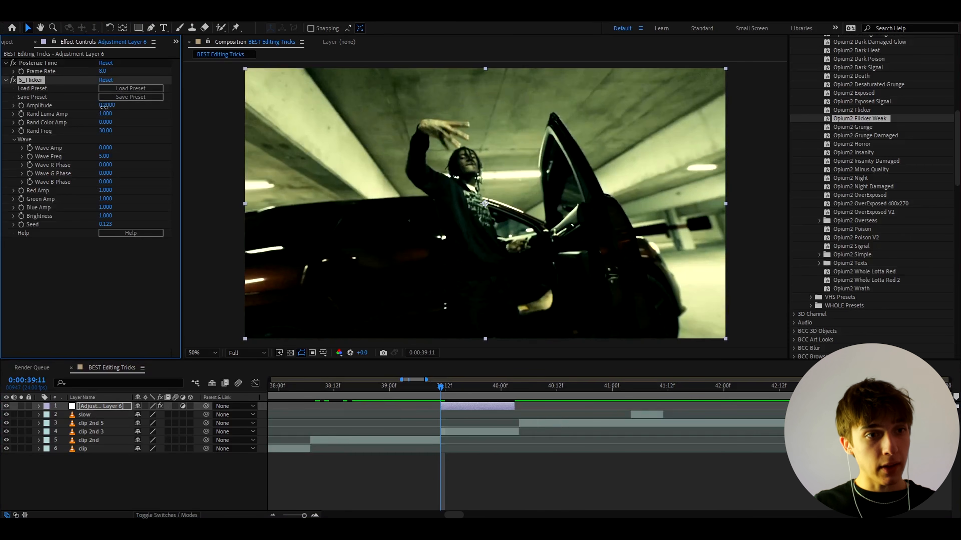
{"action": "mouse_move", "coordinate": [45, 80]}
{"action": "left_mouse_down"}
{"action": "mouse_move", "coordinate": [36, 71]}
{"action": "mouse_move", "coordinate": [44, 62]}
{"action": "left_mouse_up"}
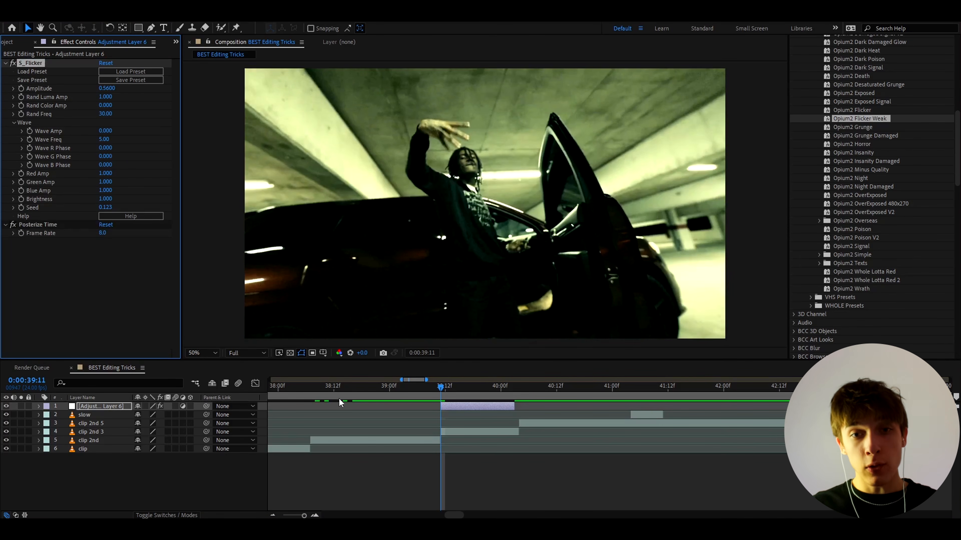
- Play back the flicker around 0:00:39:12 and move S_Flicker below Posterize Time in the effect order
{"action": "key", "text": "space"}
{"action": "key", "text": "space"}
{"action": "left_click", "coordinate": [446, 387]}
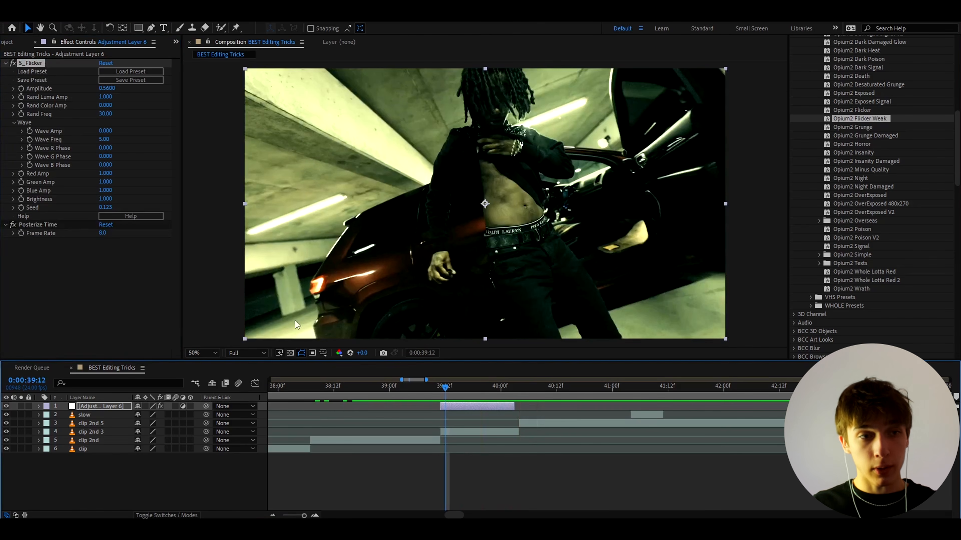
{"action": "left_click_drag", "start_coordinate": [30, 64], "coordinate": [39, 263]}
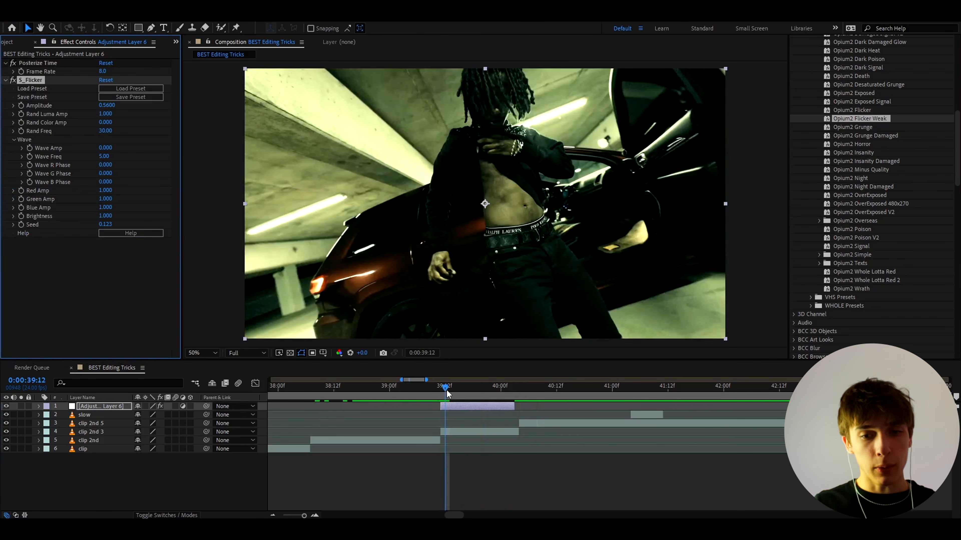
- Move the playhead to 0:00:39:03, delete the adjustment layer and select the slow clip
{"action": "left_click_drag", "start_coordinate": [447, 392], "coordinate": [405, 393]}
{"action": "key", "text": "Delete"}
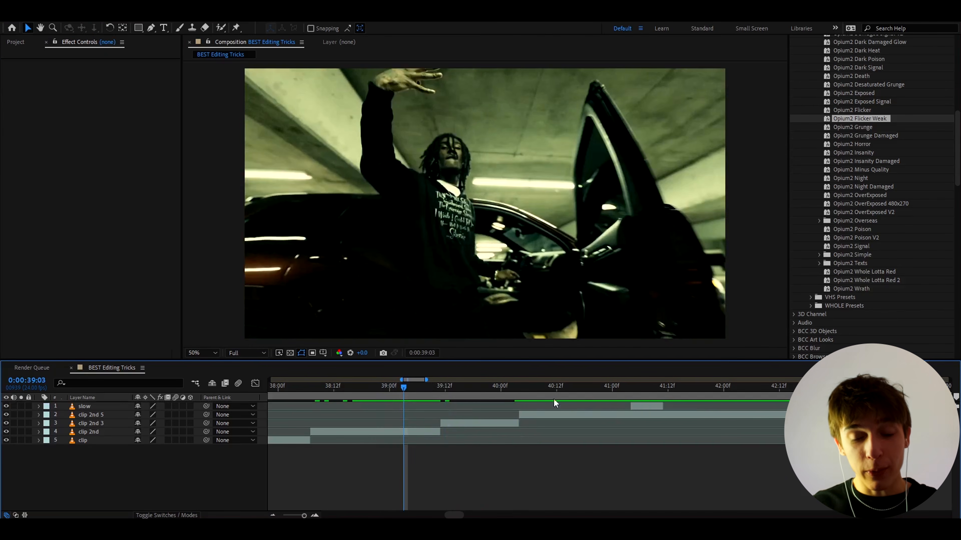
{"action": "left_click", "coordinate": [643, 407]}
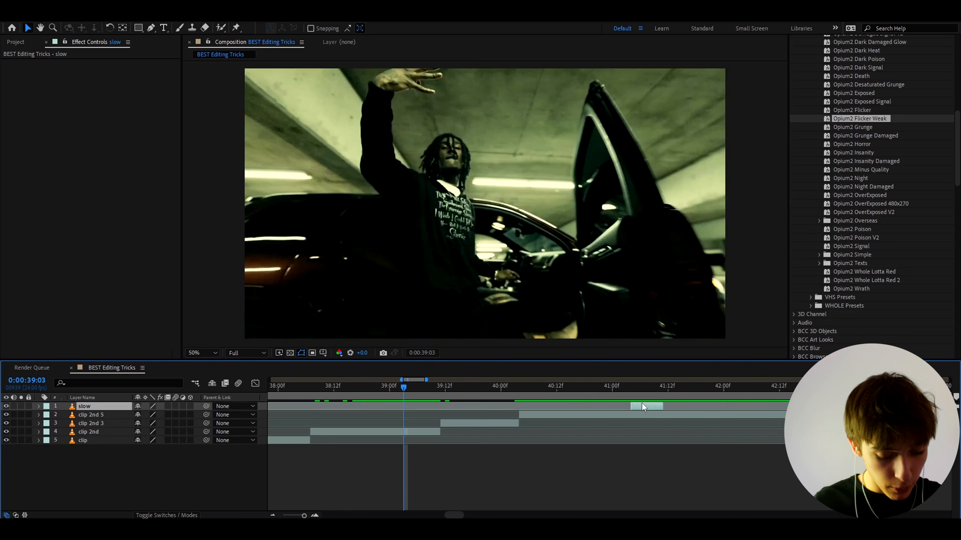
- Add a fresh adjustment layer above the clips, apply Opium2 Flicker Weak to it and scrub through the look
{"action": "key", "text": "ctrl+alt+y"}
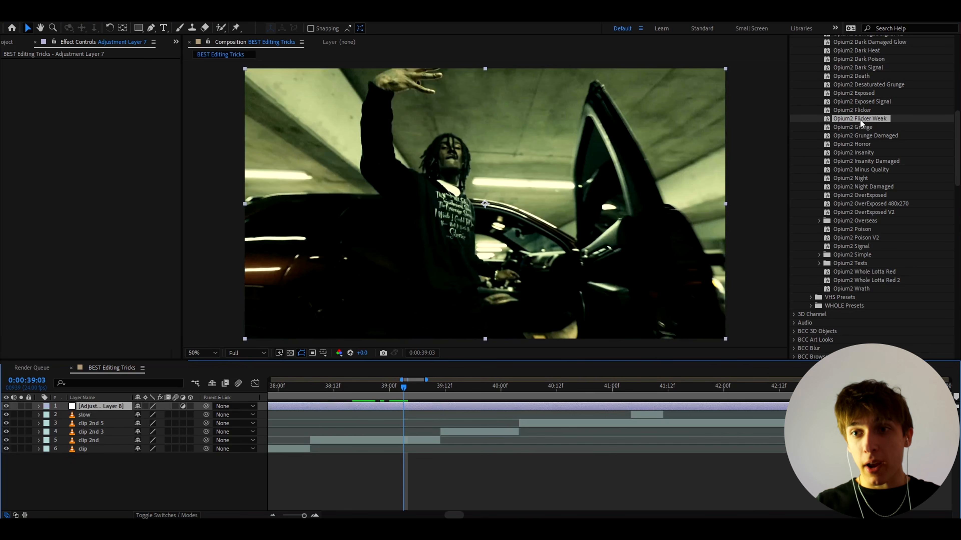
{"action": "left_click_drag", "start_coordinate": [859, 118], "coordinate": [505, 328]}
{"action": "left_click_drag", "start_coordinate": [411, 389], "coordinate": [356, 403]}
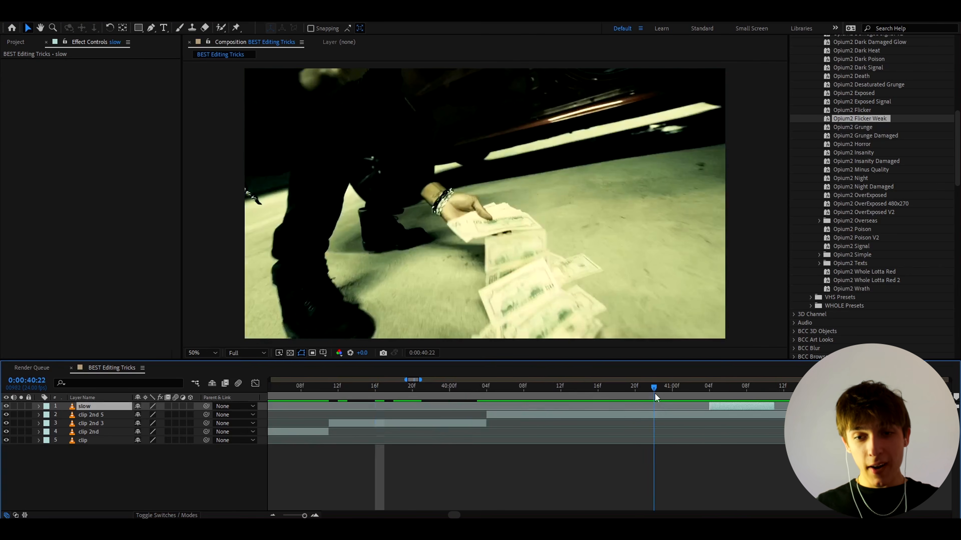
- Duplicate the slow clip starting at 0:00:41:04 and place the copy directly after the original
{"action": "scroll", "coordinate": [562, 427], "scroll_direction": "down", "scroll_amount": 2}
{"action": "scroll", "coordinate": [562, 427], "scroll_direction": "up", "scroll_amount": 2}
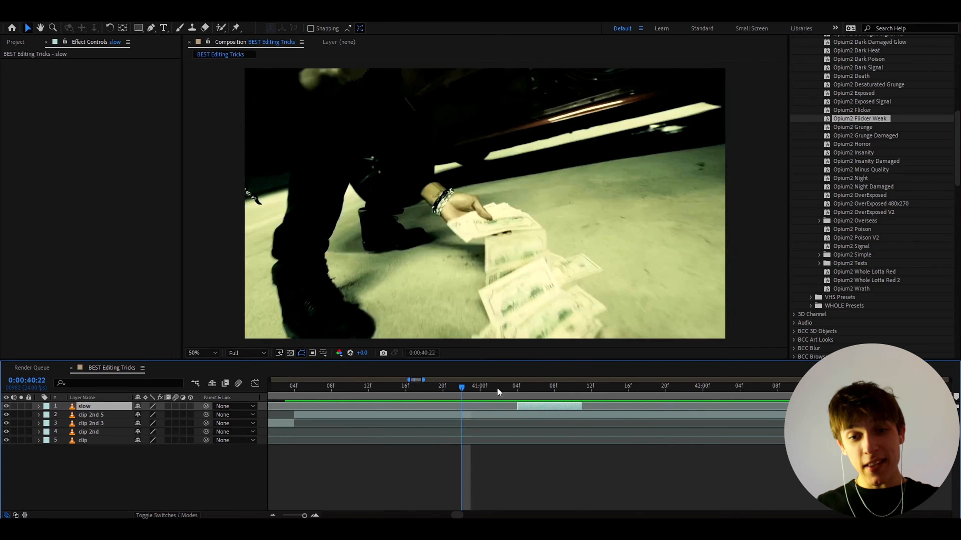
{"action": "left_click_drag", "start_coordinate": [497, 388], "coordinate": [516, 395]}
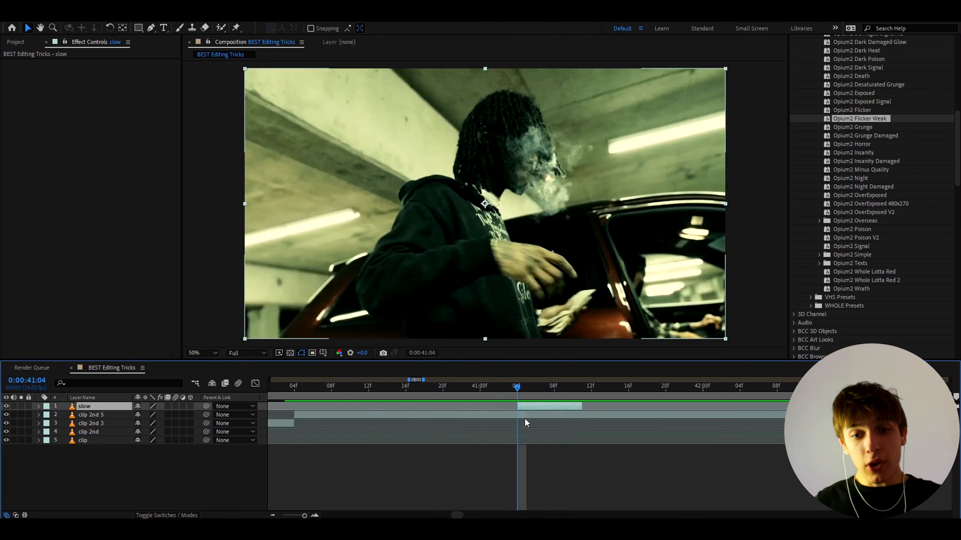
{"action": "scroll", "coordinate": [526, 419], "scroll_direction": "down", "scroll_amount": 1}
{"action": "scroll", "coordinate": [548, 425], "scroll_direction": "up", "scroll_amount": 2}
{"action": "mouse_move", "coordinate": [455, 390]}
{"action": "left_mouse_down"}
{"action": "mouse_move", "coordinate": [540, 400]}
{"action": "mouse_move", "coordinate": [439, 401]}
{"action": "mouse_move", "coordinate": [545, 395]}
{"action": "mouse_move", "coordinate": [449, 397]}
{"action": "left_mouse_up"}
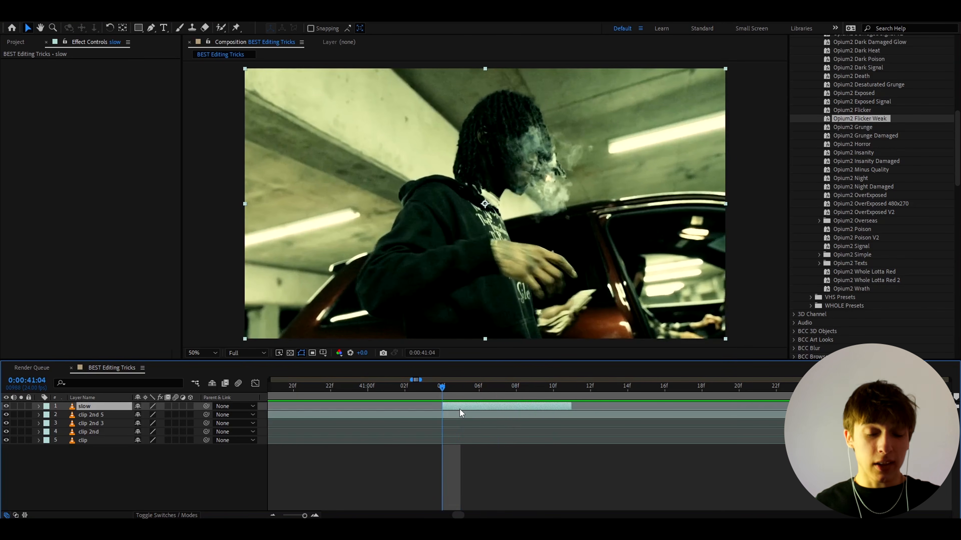
{"action": "scroll", "coordinate": [459, 409], "scroll_direction": "down", "scroll_amount": 1}
{"action": "scroll", "coordinate": [477, 409], "scroll_direction": "up", "scroll_amount": 1}
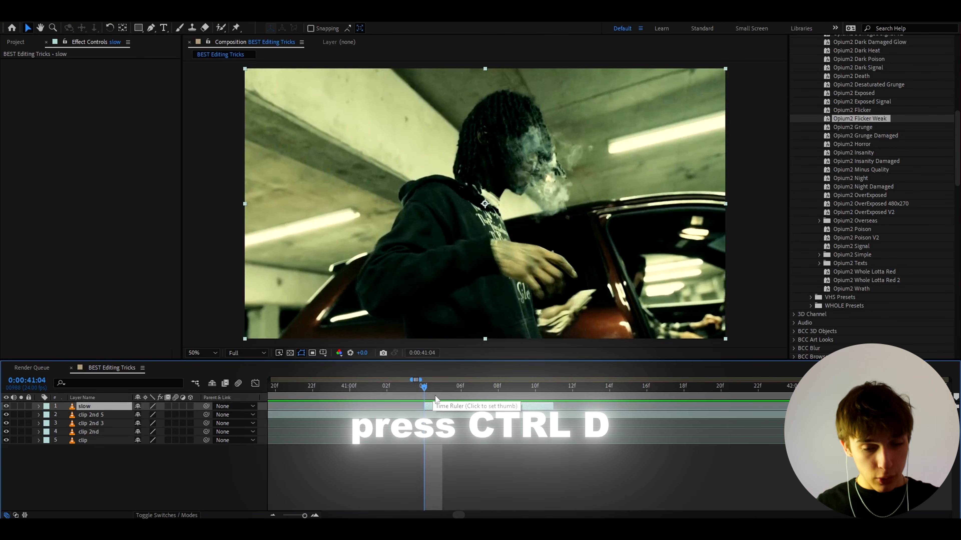
{"action": "key", "text": "ctrl+d"}
{"action": "left_click_drag", "start_coordinate": [435, 407], "coordinate": [568, 404]}
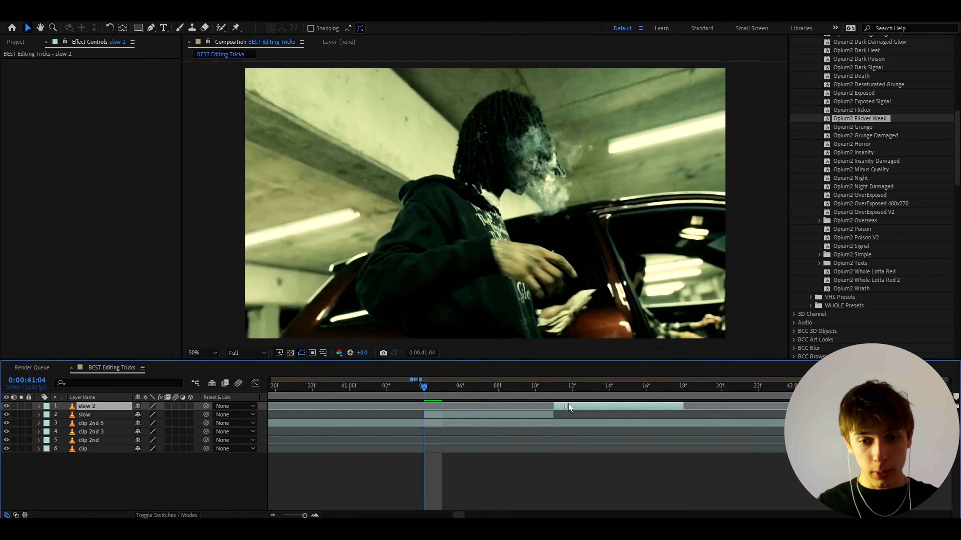
- Scale the duplicated slow clip up to 115%, previewing the cut at 123% first
{"action": "left_click_drag", "start_coordinate": [414, 386], "coordinate": [572, 394]}
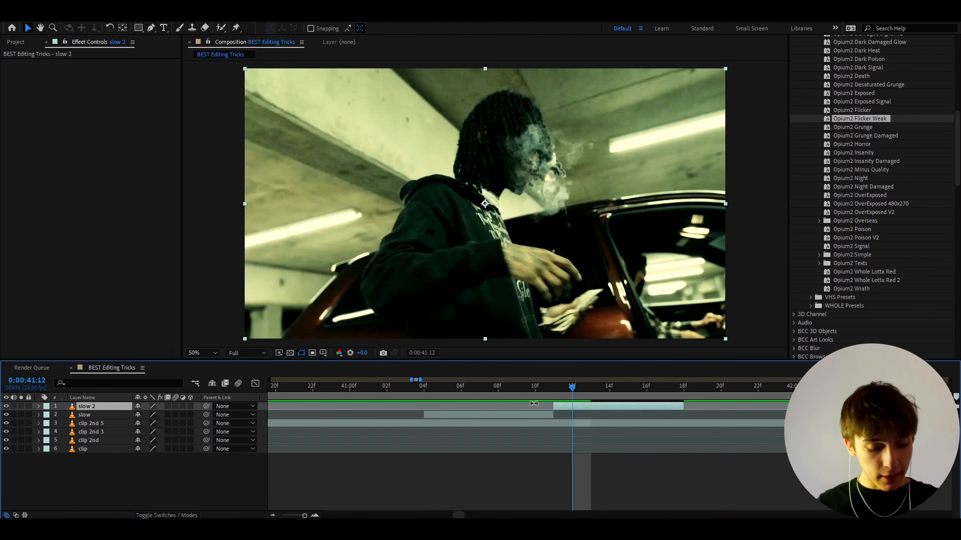
{"action": "key", "text": "s"}
{"action": "left_click_drag", "start_coordinate": [155, 415], "coordinate": [443, 394]}
{"action": "key", "text": "space"}
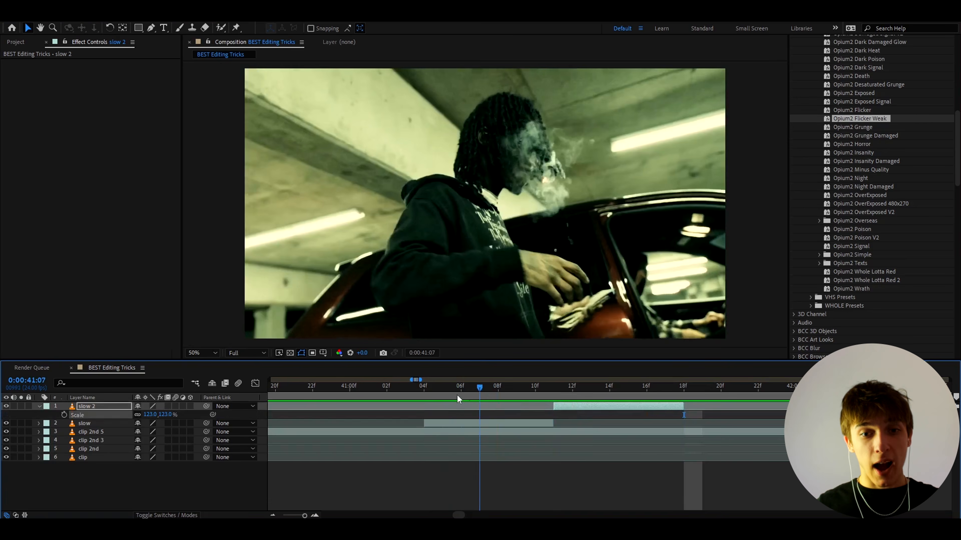
{"action": "key", "text": "space"}
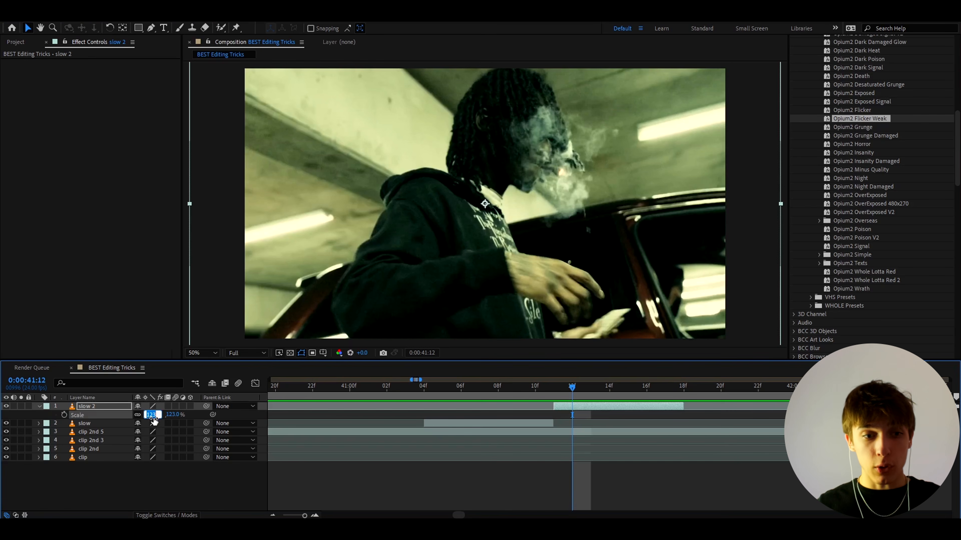
{"action": "type", "text": "115"}
{"action": "key", "text": "Return"}
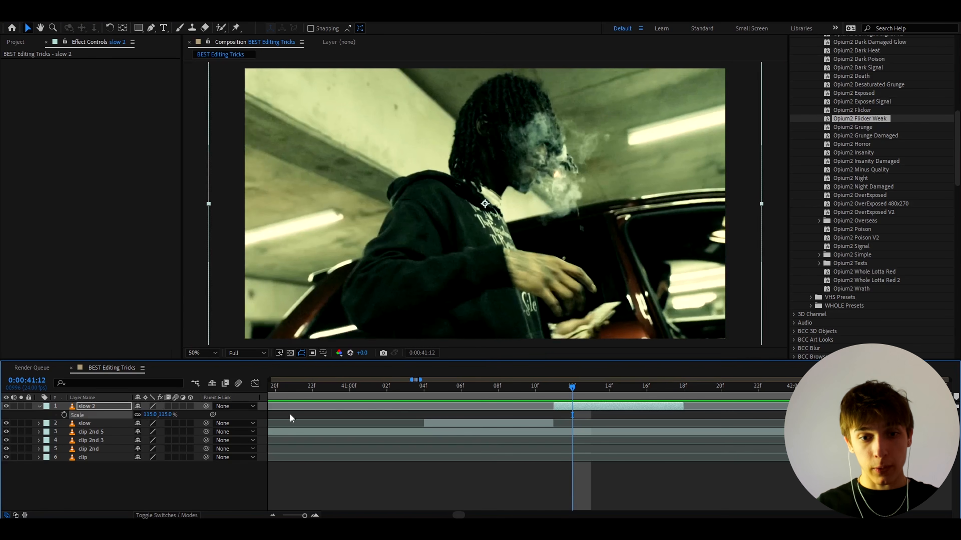
- Review the cut from the original slow clip to its enlarged duplicate
{"action": "left_click", "coordinate": [430, 392]}
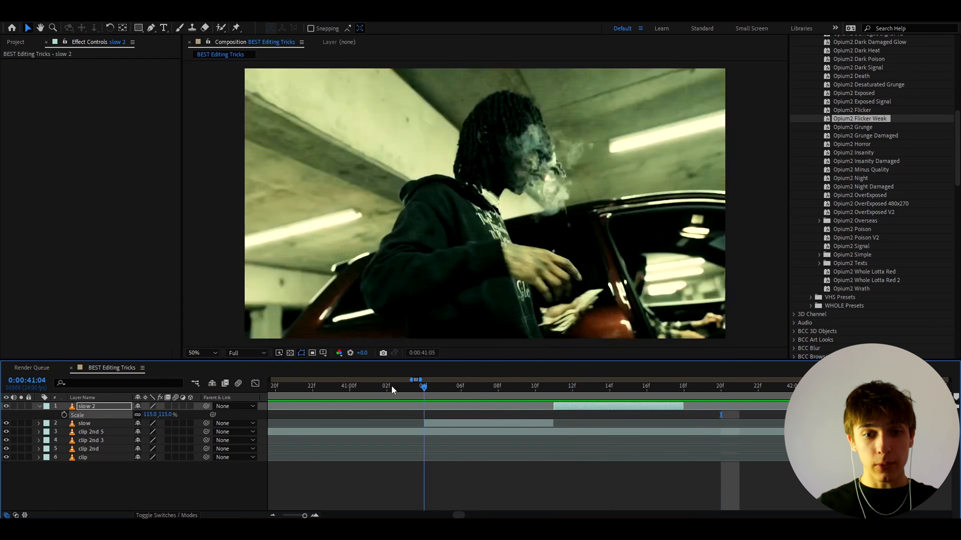
{"action": "left_click", "coordinate": [389, 386]}
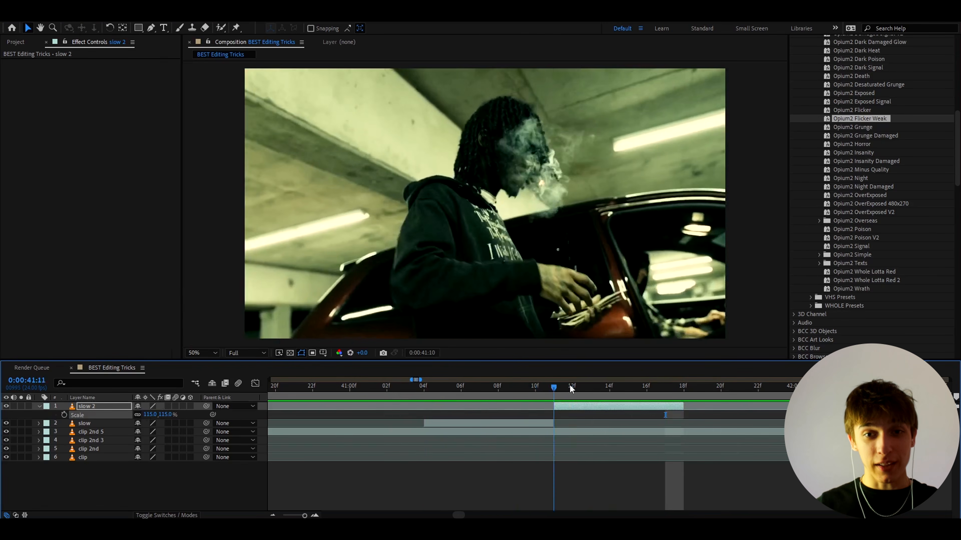
{"action": "left_click", "coordinate": [591, 397]}
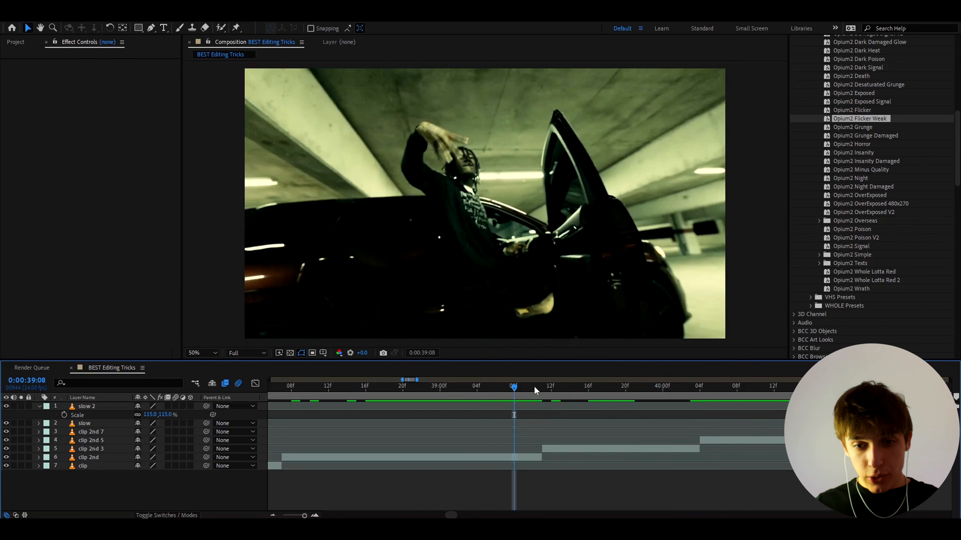
{"action": "left_click", "coordinate": [532, 384]}
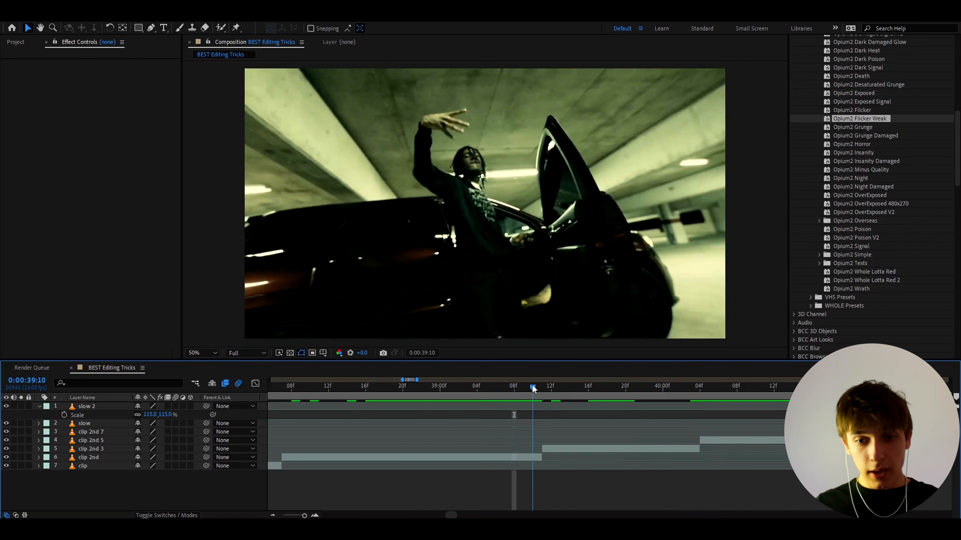
- Add an adjustment layer above the clip starting at 0:00:39:11 and apply the Invert effect to it
{"action": "key", "text": "equal"}
{"action": "left_click", "coordinate": [545, 449]}
{"action": "key", "text": "minus"}
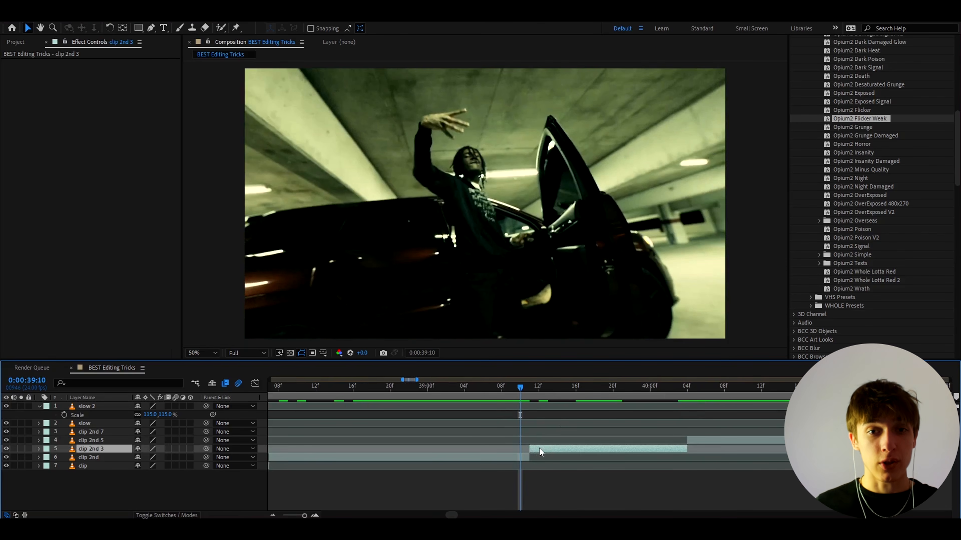
{"action": "key", "text": "ctrl+alt+y"}
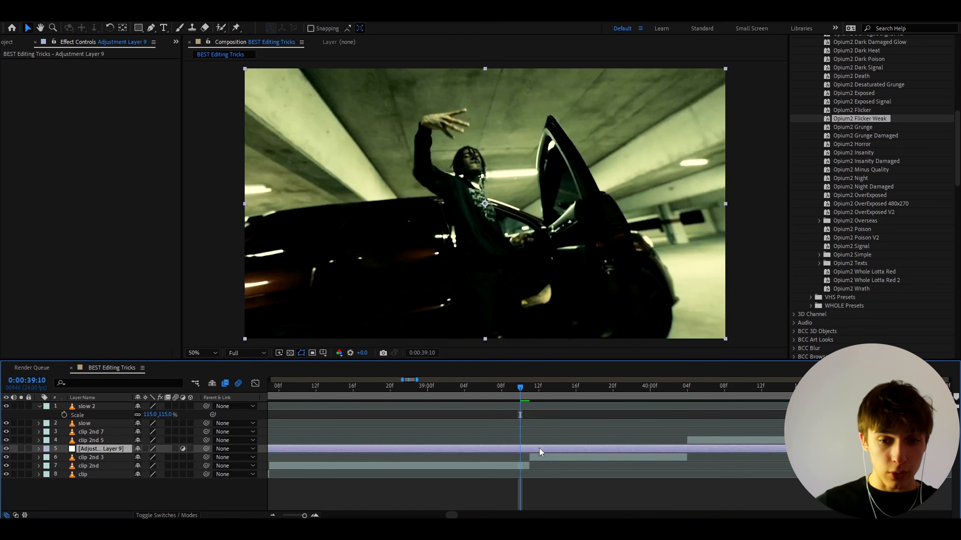
{"action": "key", "text": "ctrl+space"}
{"action": "type", "text": "invert"}
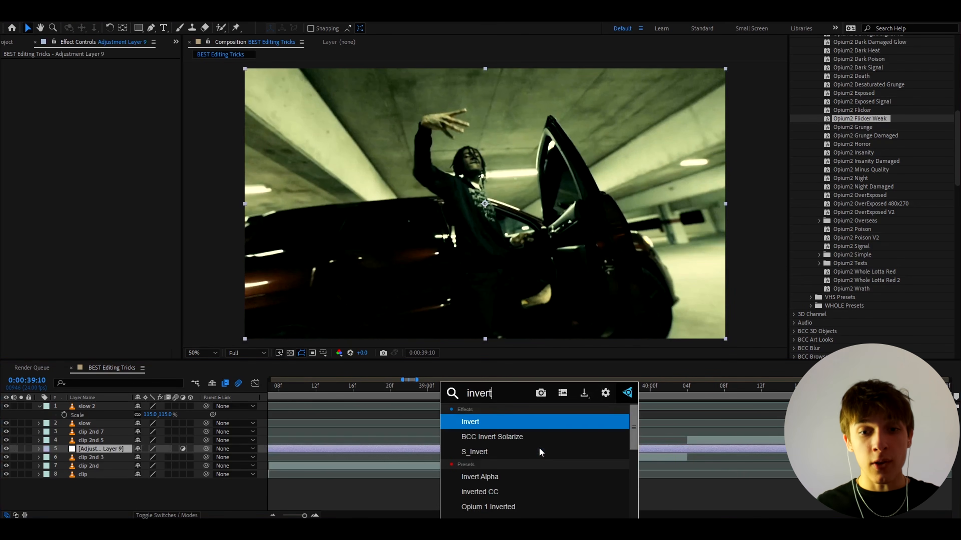
{"action": "key", "text": "Return"}
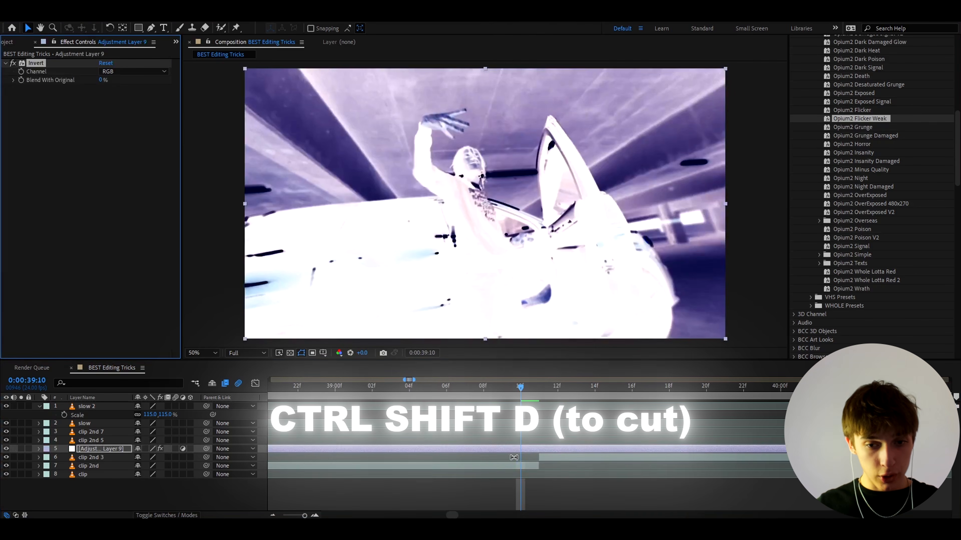
- Trim the inverted adjustment layer to the single frame at 0:00:39:10 and preview the flash
{"action": "key", "text": "ctrl+shift+d"}
{"action": "left_click", "coordinate": [514, 456]}
{"action": "key", "text": "Delete"}
{"action": "left_click_drag", "start_coordinate": [523, 390], "coordinate": [440, 413]}
{"action": "key", "text": "ctrl+shift+d"}
{"action": "key", "text": "Delete"}
{"action": "key", "text": "space"}
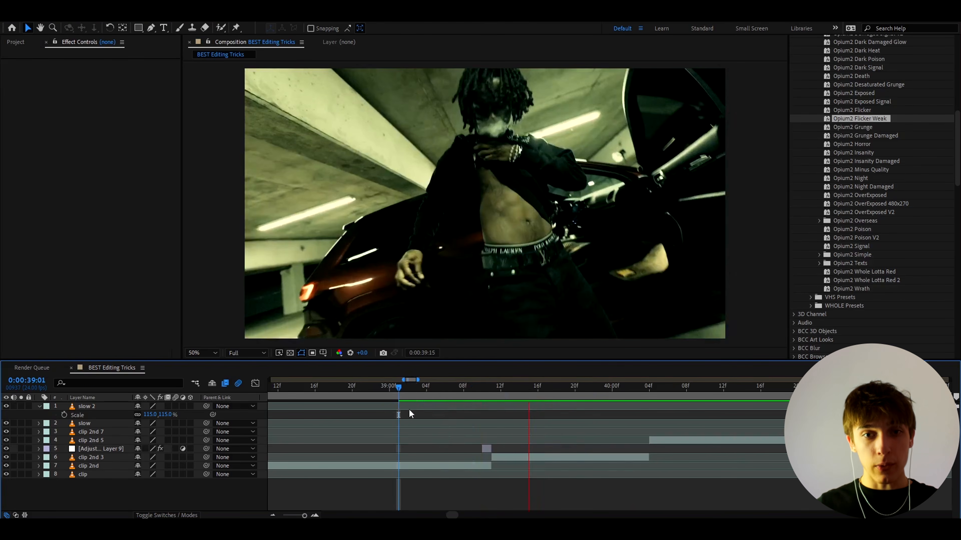
- Duplicate the one-frame inverted layer, place the copy at 0:00:39:12 and play back both flashes
{"action": "scroll", "coordinate": [492, 413], "scroll_direction": "up", "scroll_amount": 3}
{"action": "left_click", "coordinate": [493, 449]}
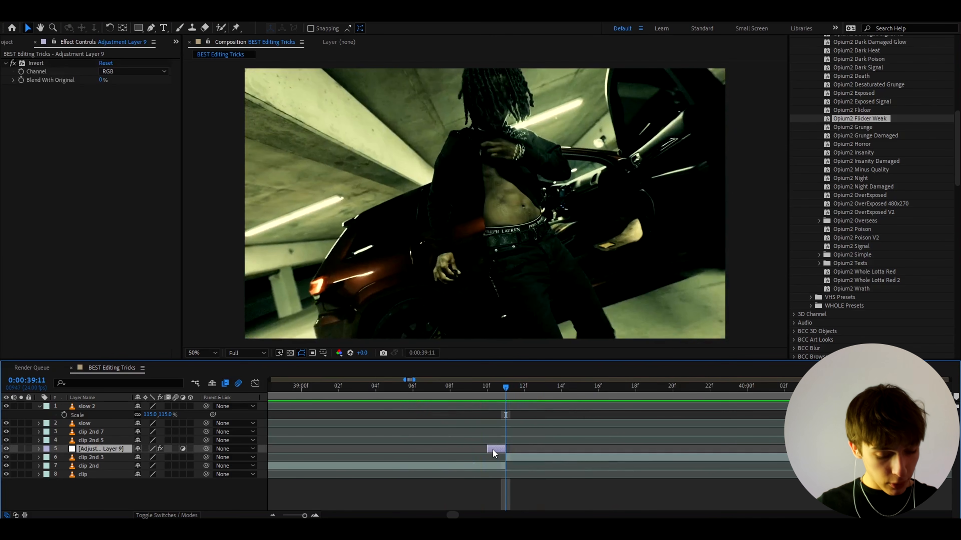
{"action": "key", "text": "ctrl+d"}
{"action": "left_click_drag", "start_coordinate": [494, 449], "coordinate": [531, 449]}
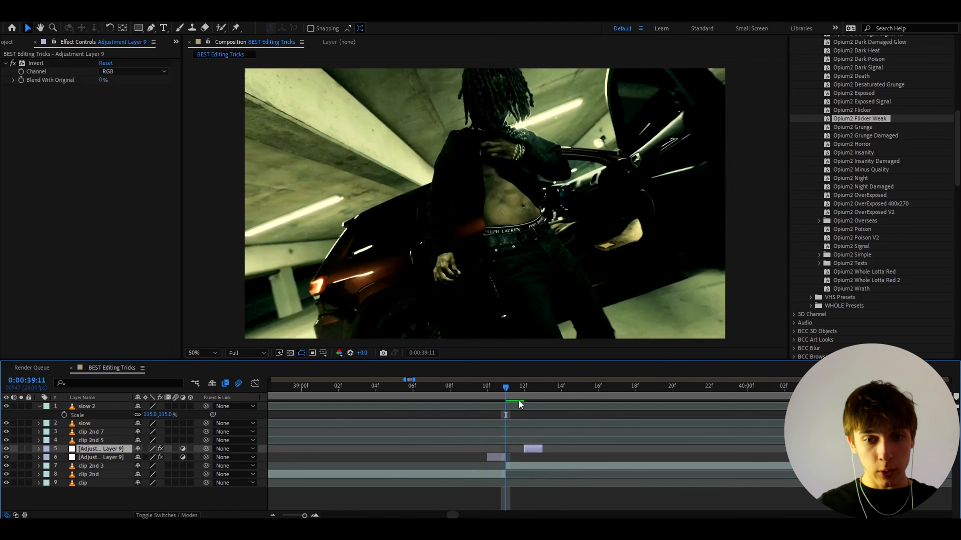
{"action": "left_click", "coordinate": [395, 398]}
{"action": "key", "text": "space"}
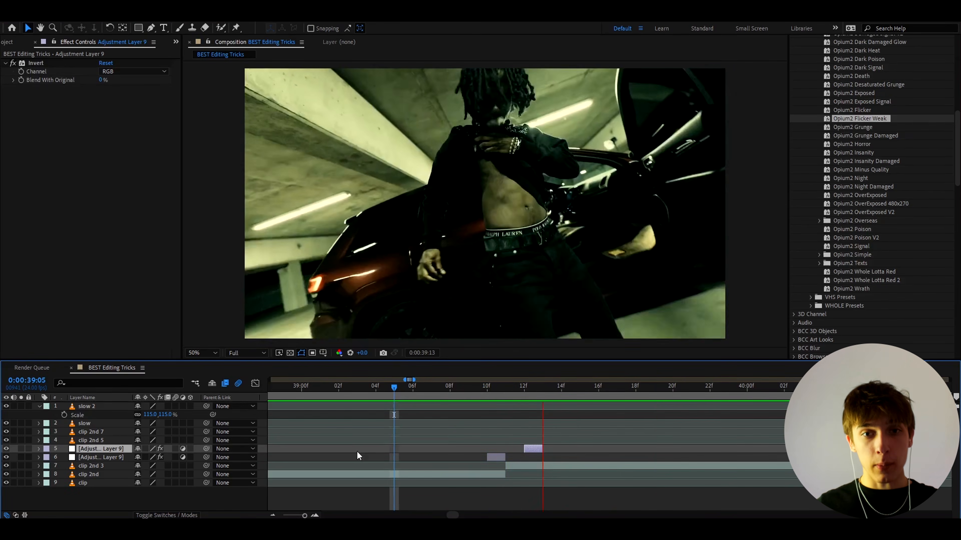
{"action": "key", "text": "space"}
{"action": "key", "text": "space"}
- Replay the inverted flashes around the cut from 0:00:39:08
{"action": "key", "text": "minus"}
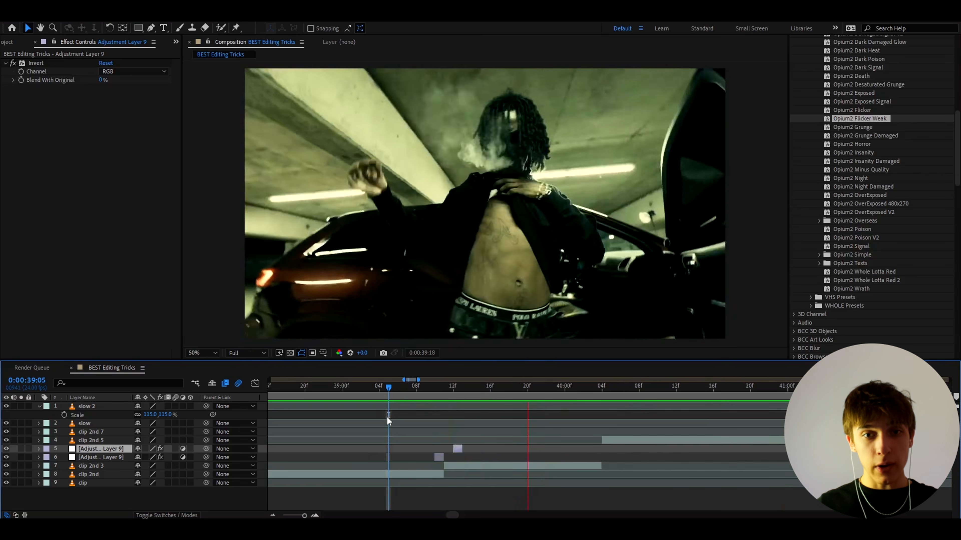
{"action": "left_click", "coordinate": [418, 398]}
{"action": "key", "text": "equal"}
{"action": "left_click", "coordinate": [342, 396]}
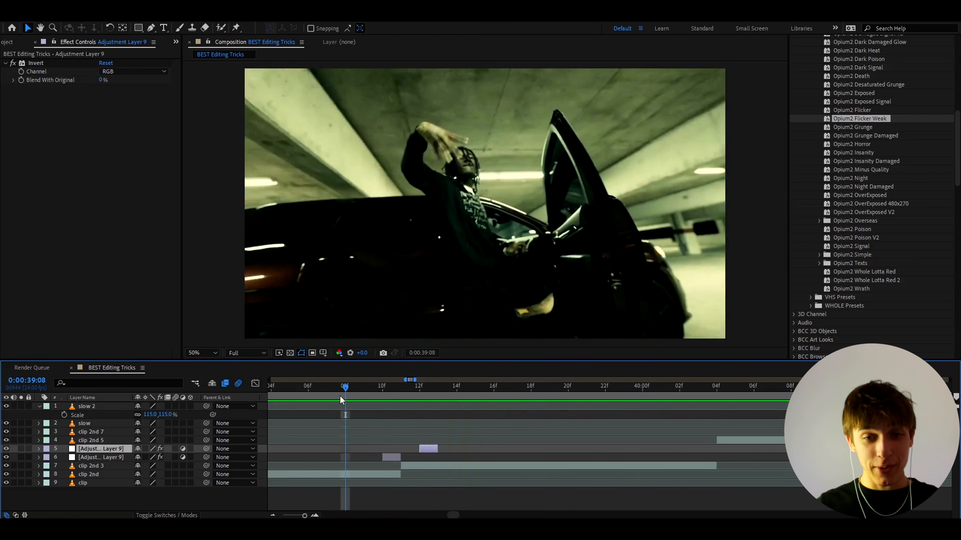
{"action": "key", "text": "space"}
{"action": "key", "text": "space"}
{"action": "left_click", "coordinate": [341, 397]}
{"action": "key", "text": "space"}
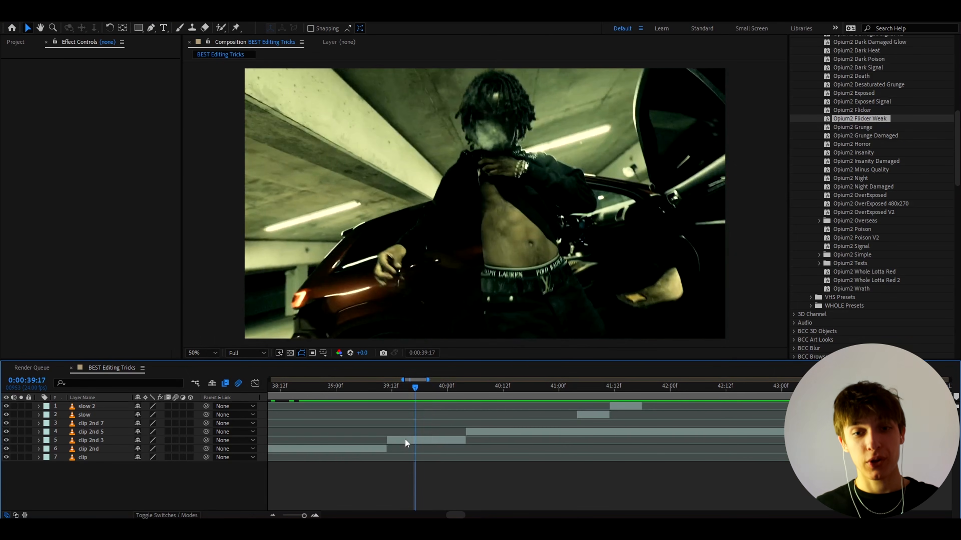
- Duplicate clip 2nd 3, split the copy at 0:00:39:19 and delete the portion before the split
{"action": "scroll", "coordinate": [405, 439], "scroll_direction": "up", "scroll_amount": 4}
{"action": "left_click_drag", "start_coordinate": [439, 400], "coordinate": [479, 392]}
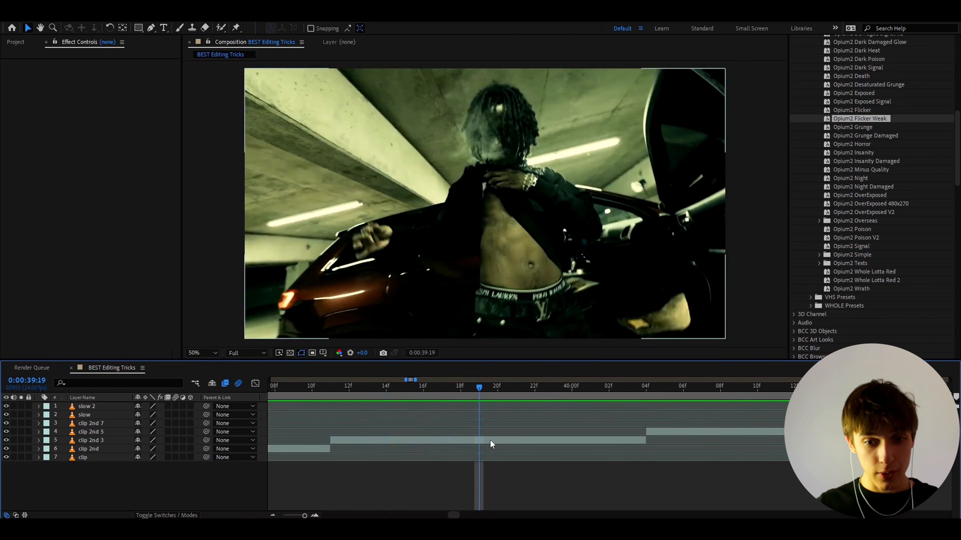
{"action": "left_click", "coordinate": [492, 442]}
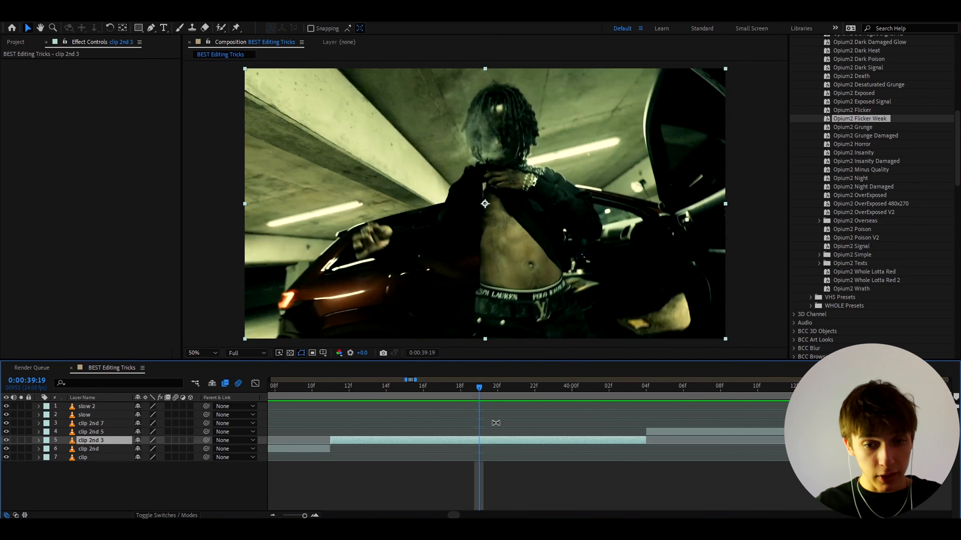
{"action": "key", "text": "ctrl+d"}
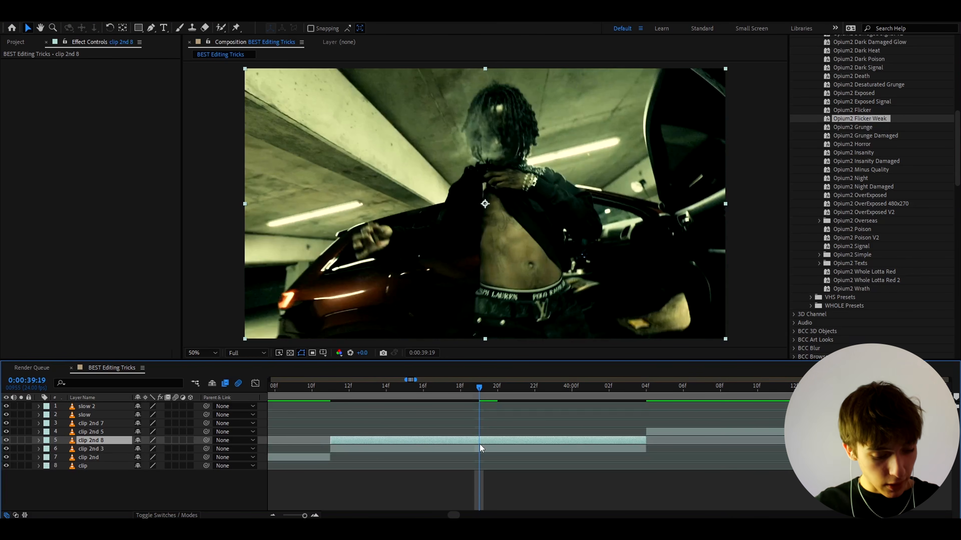
{"action": "key", "text": "ctrl+shift+d"}
{"action": "left_click", "coordinate": [425, 449]}
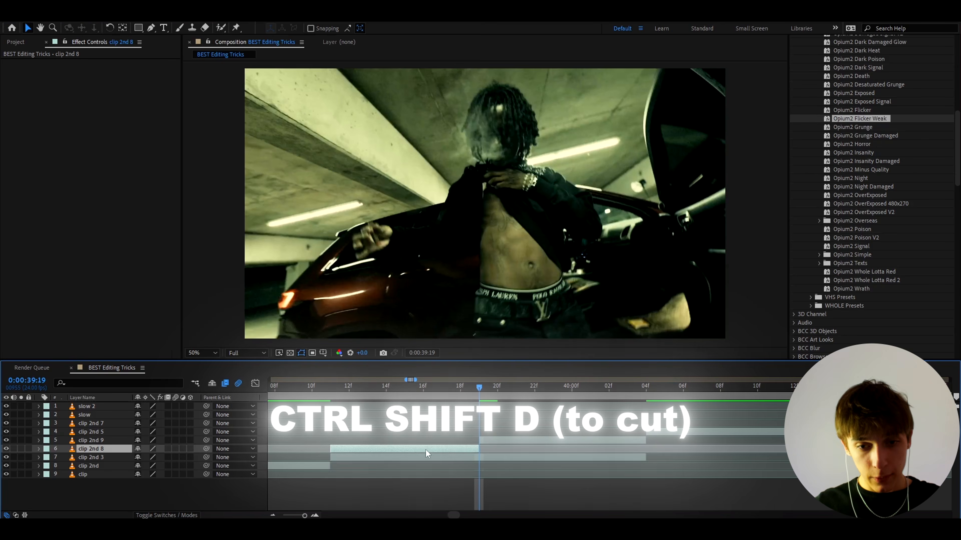
{"action": "key", "text": "Delete"}
- Cut the remaining copy at 0:00:39:21 and delete the rest, leaving a two-frame fragment
{"action": "left_click", "coordinate": [492, 439]}
{"action": "scroll", "coordinate": [493, 439], "scroll_direction": "up", "scroll_amount": 2}
{"action": "mouse_move", "coordinate": [424, 390]}
{"action": "left_mouse_down"}
{"action": "mouse_move", "coordinate": [448, 388]}
{"action": "mouse_move", "coordinate": [411, 395]}
{"action": "left_mouse_up"}
{"action": "key", "text": "ctrl+shift+d"}
{"action": "key", "text": "Delete"}
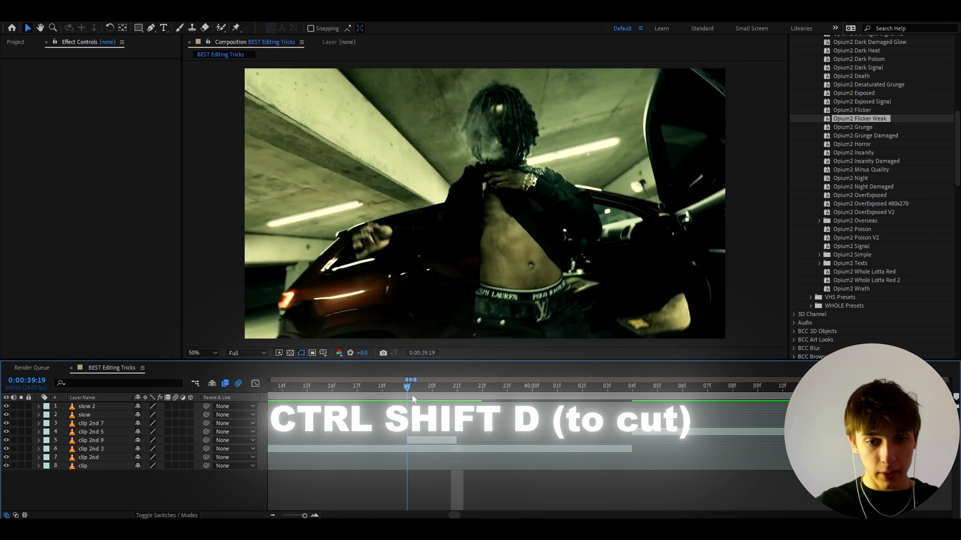
- Shift the two-frame fragment so it starts at 0:00:39:21 and preview the repeated moment
{"action": "left_click", "coordinate": [421, 441]}
{"action": "left_click_drag", "start_coordinate": [421, 441], "coordinate": [471, 441]}
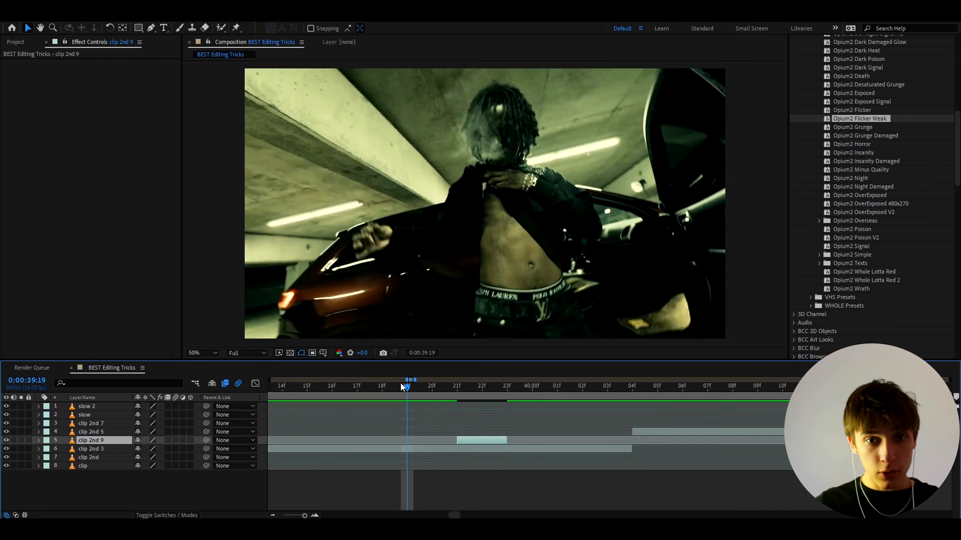
{"action": "left_click_drag", "start_coordinate": [408, 387], "coordinate": [385, 392]}
{"action": "key", "text": "space"}
{"action": "scroll", "coordinate": [448, 389], "scroll_direction": "down", "scroll_amount": 1}
{"action": "left_click_drag", "start_coordinate": [451, 388], "coordinate": [418, 392]}
{"action": "key", "text": "space"}
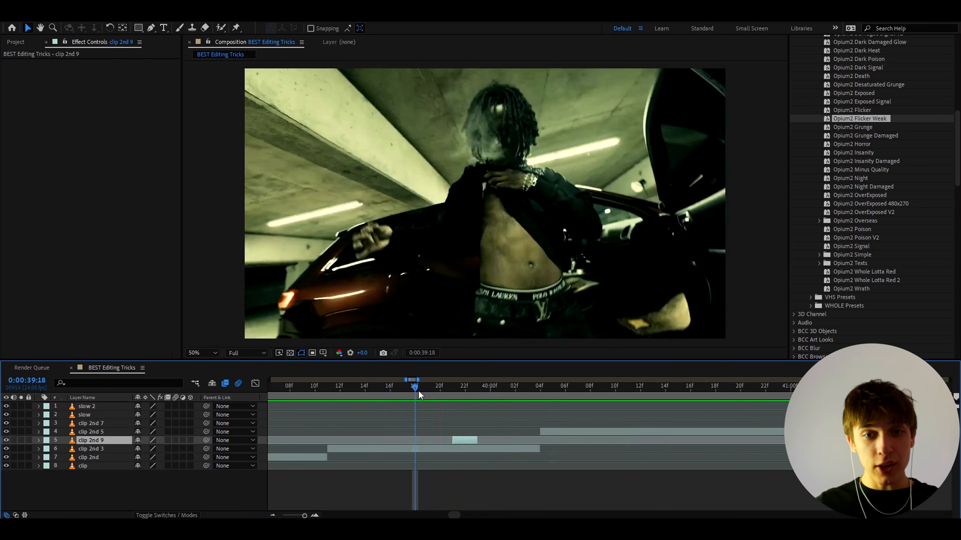
- Duplicate the two-frame fragment and start the copy at 0:00:40:00
{"action": "left_click", "coordinate": [497, 387]}
{"action": "scroll", "coordinate": [492, 401], "scroll_direction": "up", "scroll_amount": 1}
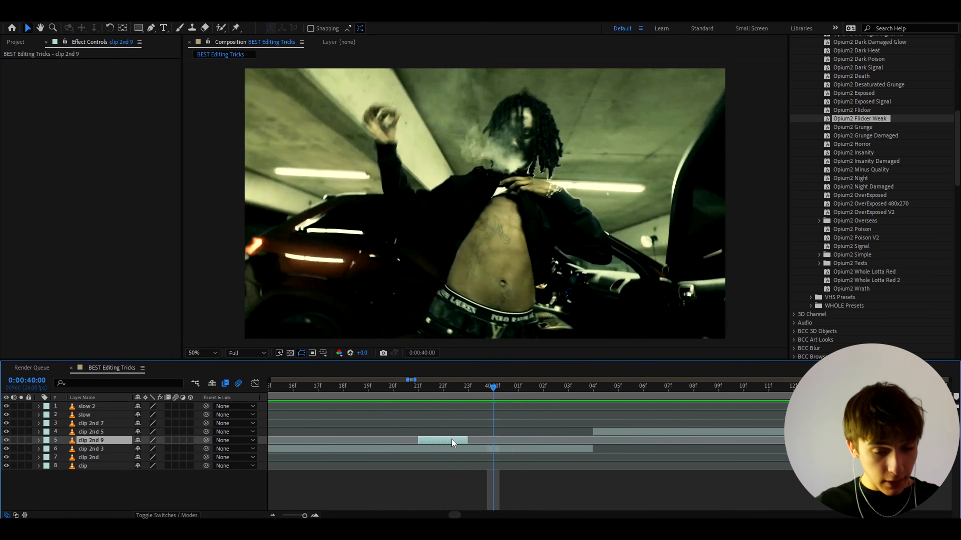
{"action": "mouse_move", "coordinate": [492, 386]}
{"action": "left_mouse_down"}
{"action": "mouse_move", "coordinate": [424, 393]}
{"action": "mouse_move", "coordinate": [499, 394]}
{"action": "left_mouse_up"}
{"action": "key", "text": "ctrl+d"}
{"action": "key", "text": "["}
{"action": "scroll", "coordinate": [505, 402], "scroll_direction": "down", "scroll_amount": 1}
{"action": "scroll", "coordinate": [497, 441], "scroll_direction": "up", "scroll_amount": 1}
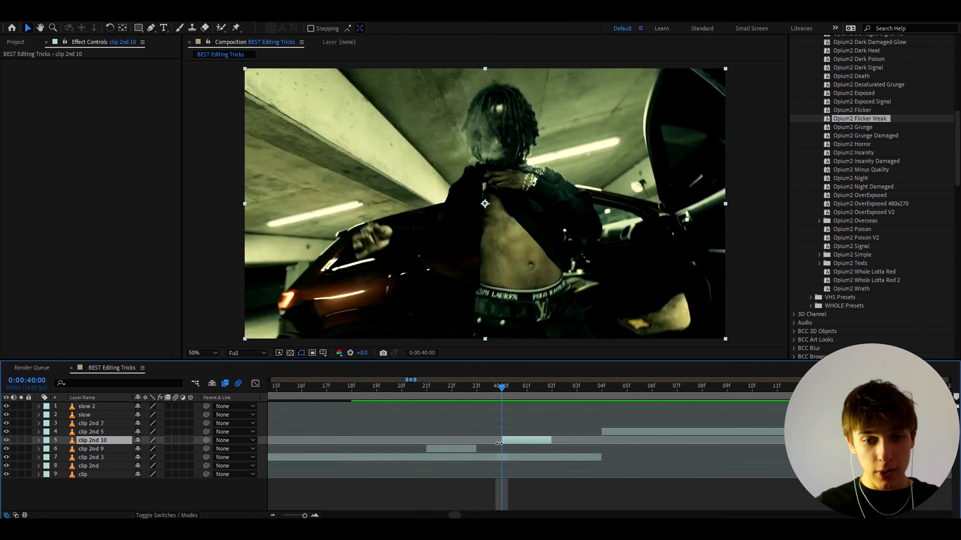
- Extend the copy back to earlier footage, realign its start to 0:00:40:00, trim it to one frame and preview
{"action": "left_click_drag", "start_coordinate": [499, 444], "coordinate": [389, 437]}
{"action": "key", "text": "["}
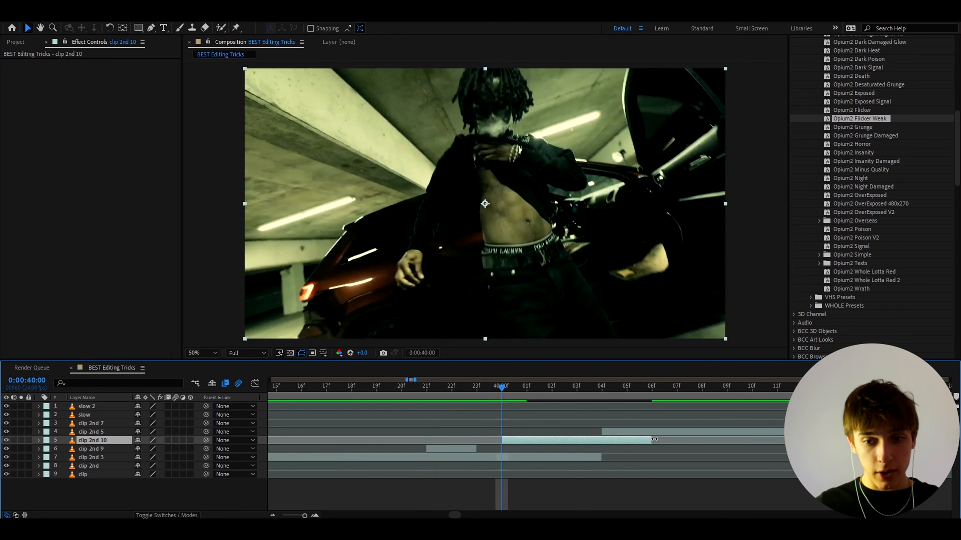
{"action": "left_click_drag", "start_coordinate": [653, 440], "coordinate": [546, 443]}
{"action": "left_click_drag", "start_coordinate": [515, 394], "coordinate": [356, 393]}
{"action": "key", "text": "space"}
{"action": "scroll", "coordinate": [345, 393], "scroll_direction": "down", "scroll_amount": 2}
{"action": "key", "text": "space"}
{"action": "key", "text": "space"}
- Duplicate the one-frame fragment to 0:00:40:02, switch it to earlier footage, keep it one frame long and play it back
{"action": "scroll", "coordinate": [380, 435], "scroll_direction": "up", "scroll_amount": 2}
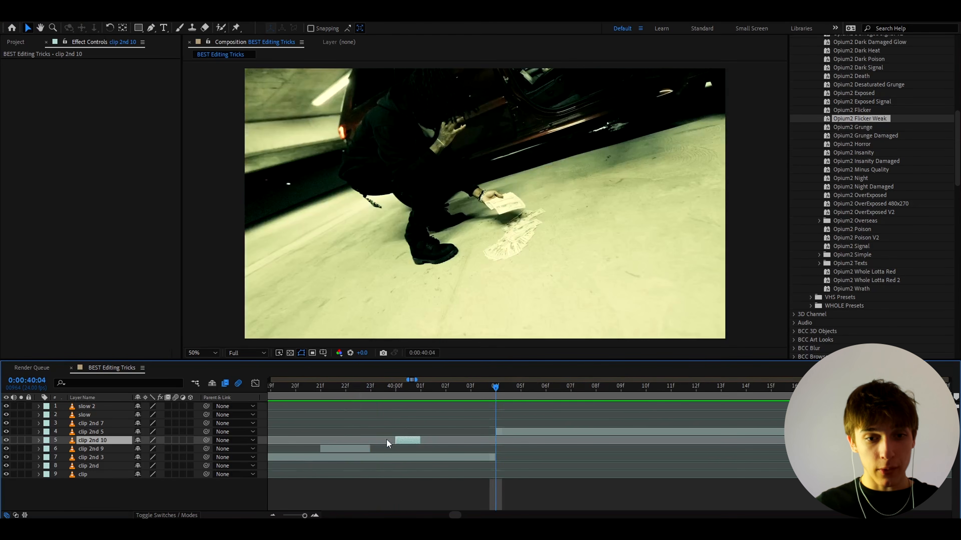
{"action": "left_click", "coordinate": [445, 390]}
{"action": "key", "text": "ctrl+d"}
{"action": "key", "text": "bracketleft"}
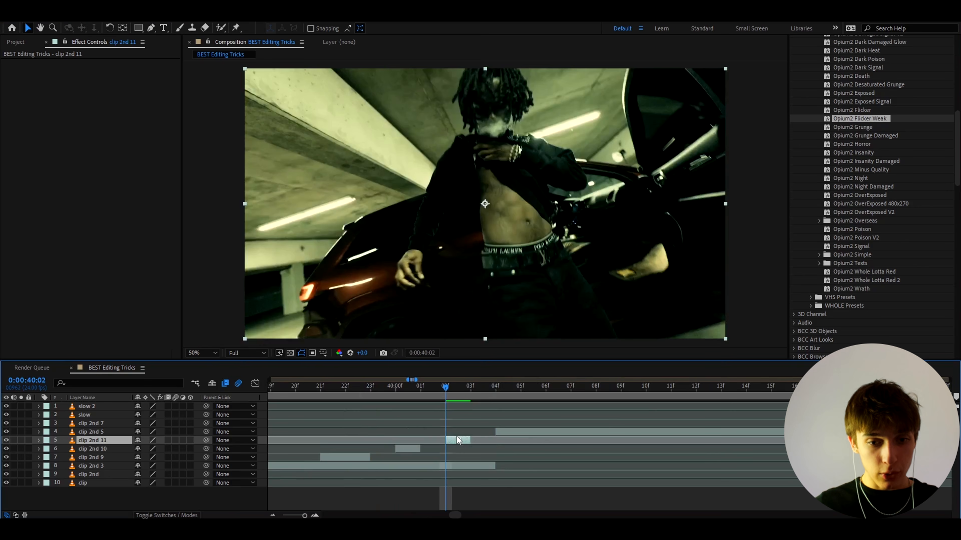
{"action": "left_click_drag", "start_coordinate": [447, 440], "coordinate": [484, 441]}
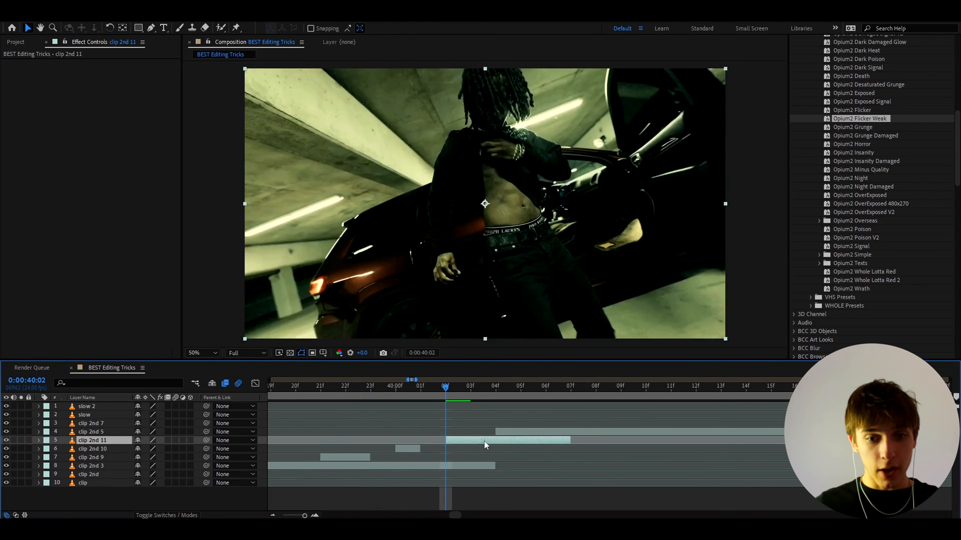
{"action": "left_click_drag", "start_coordinate": [571, 442], "coordinate": [476, 442]}
{"action": "scroll", "coordinate": [454, 444], "scroll_direction": "down", "scroll_amount": 2}
{"action": "left_click", "coordinate": [373, 393]}
{"action": "key", "text": "space"}
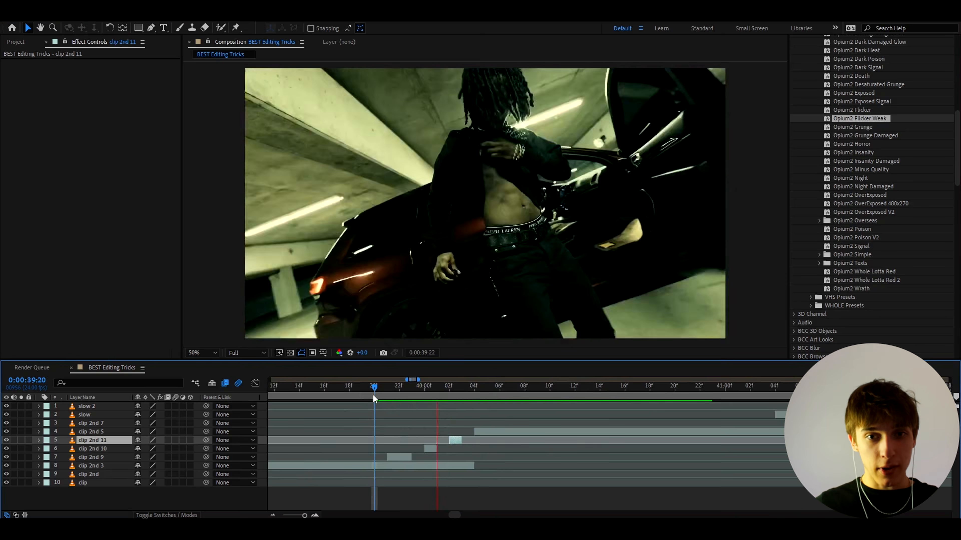
{"action": "key", "text": "space"}
- Extend the fragment at 0:00:40:02 into a different shot, split it at that time and delete the part before
{"action": "left_click_drag", "start_coordinate": [393, 391], "coordinate": [450, 398]}
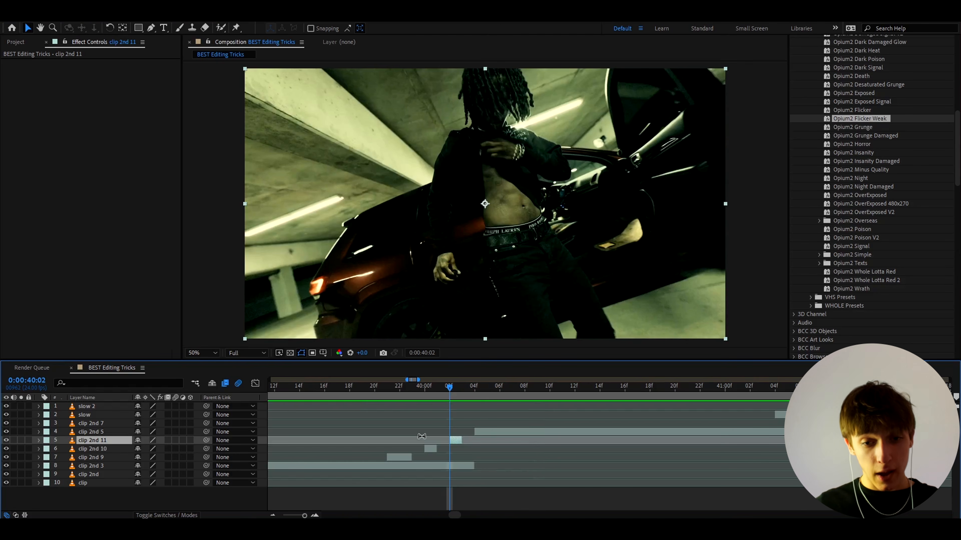
{"action": "left_click_drag", "start_coordinate": [465, 442], "coordinate": [526, 443]}
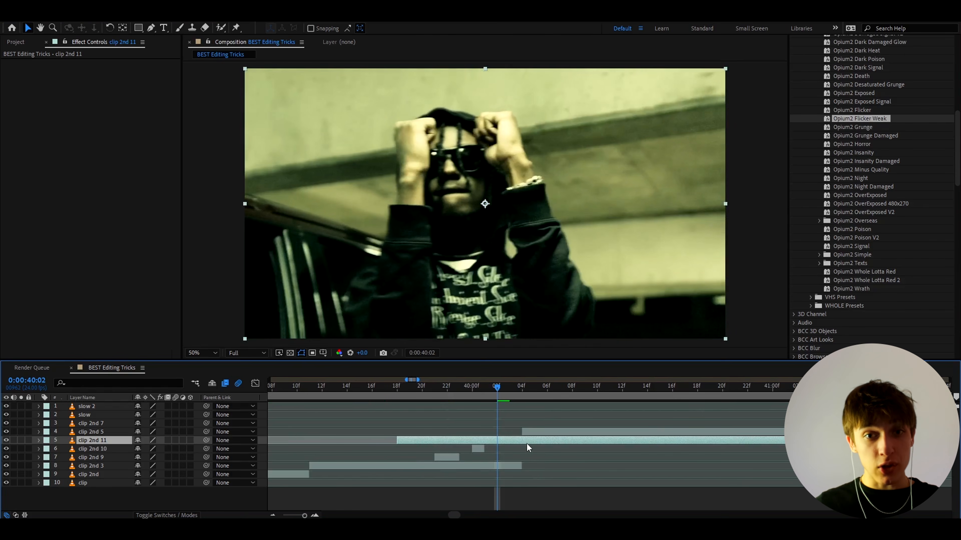
{"action": "key", "text": "ctrl+shift+d"}
{"action": "left_click", "coordinate": [487, 448]}
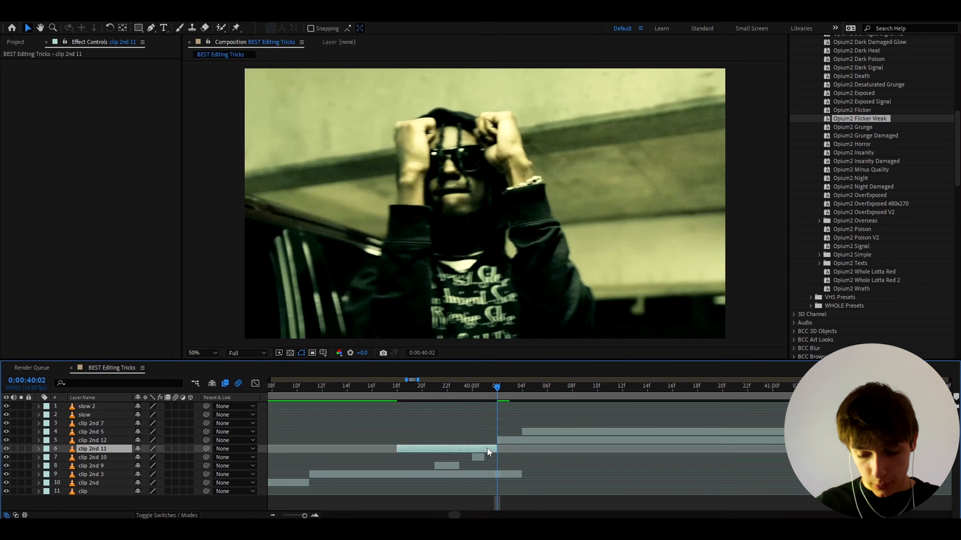
{"action": "key", "text": "Delete"}
{"action": "left_click", "coordinate": [509, 441]}
{"action": "scroll", "coordinate": [505, 409], "scroll_direction": "up", "scroll_amount": 1}
- Cut the new shot at 0:00:40:03, delete the remainder to leave one frame, and preview the sequence
{"action": "left_click", "coordinate": [506, 387]}
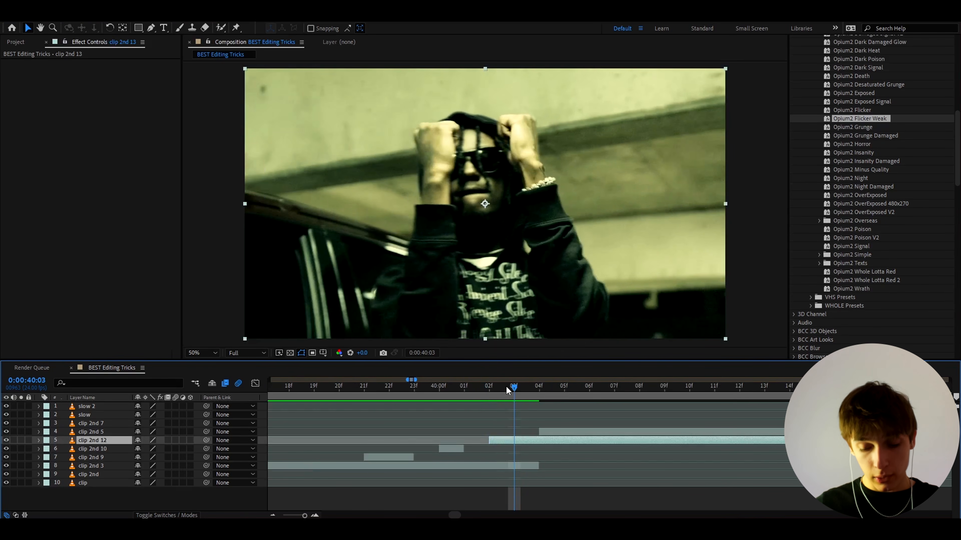
{"action": "key", "text": "ctrl+shift+d"}
{"action": "key", "text": "Delete"}
{"action": "scroll", "coordinate": [485, 416], "scroll_direction": "down", "scroll_amount": 1}
{"action": "left_click", "coordinate": [386, 389]}
{"action": "key", "text": "space"}
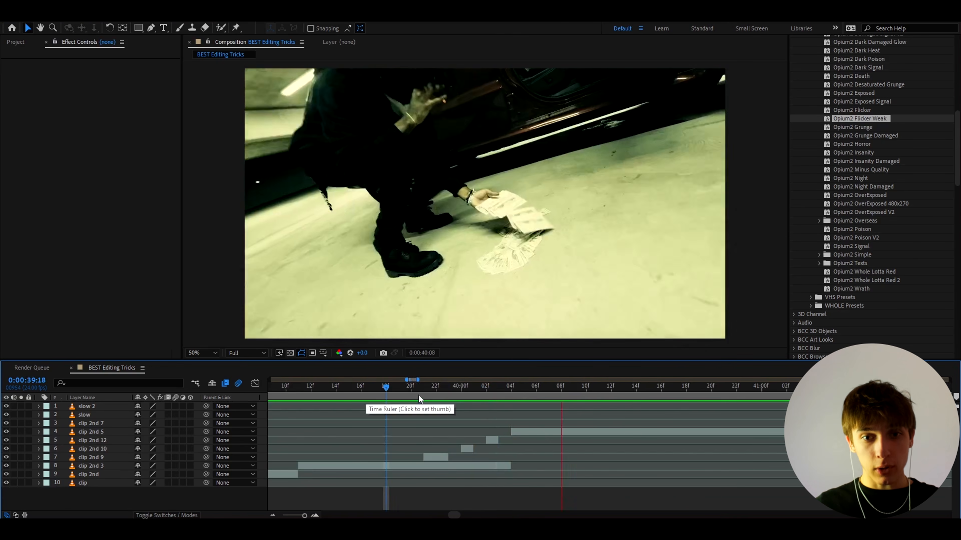
{"action": "key", "text": "space"}
- Apply the Invert effect to the one-frame fragment at 0:00:40:02
{"action": "left_click_drag", "start_coordinate": [388, 390], "coordinate": [486, 387]}
{"action": "left_click", "coordinate": [492, 441]}
{"action": "key", "text": "ctrl+space"}
{"action": "type", "text": "invert"}
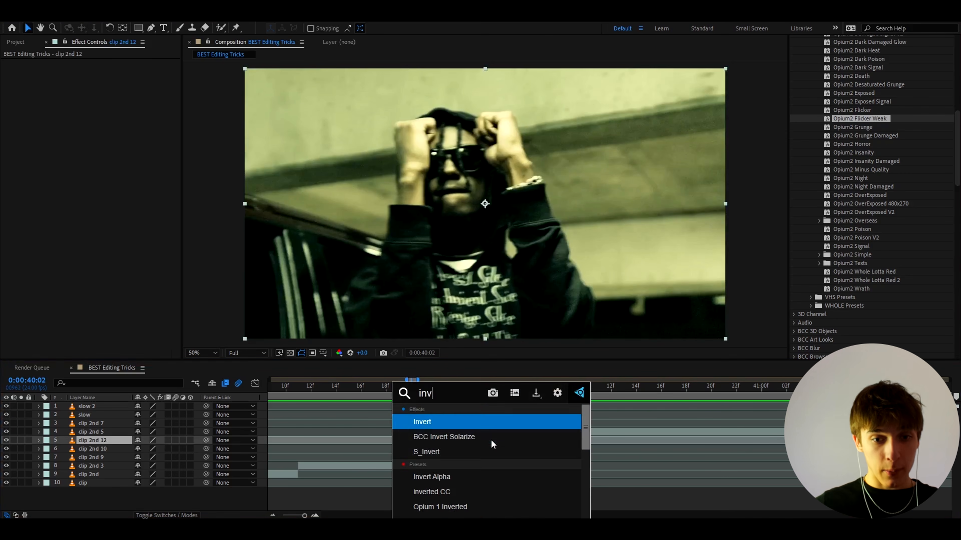
{"action": "left_click", "coordinate": [445, 423]}
- Play back the sequence of inserted frame fragments several times, including the inverted one
{"action": "left_click", "coordinate": [405, 396]}
{"action": "key", "text": "space"}
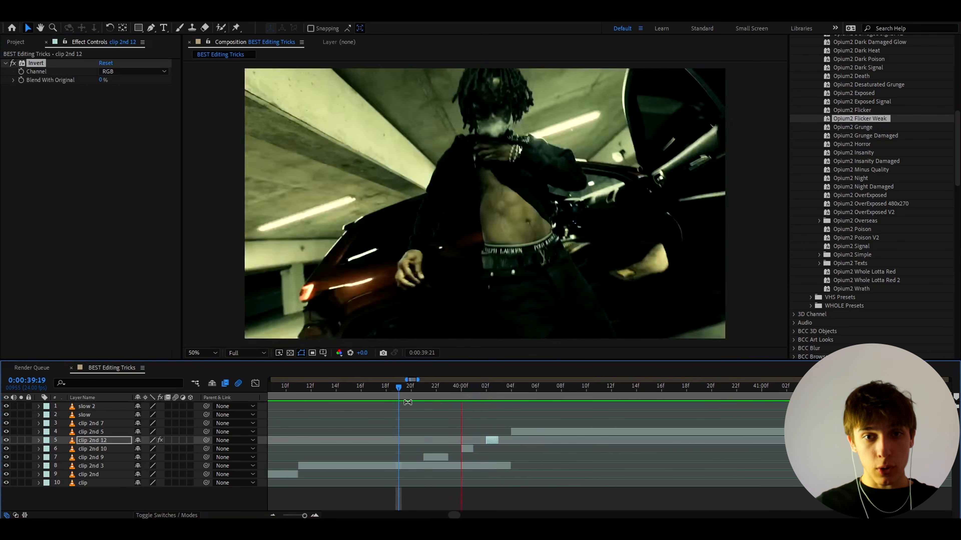
{"action": "left_click", "coordinate": [375, 395]}
{"action": "key", "text": "space"}
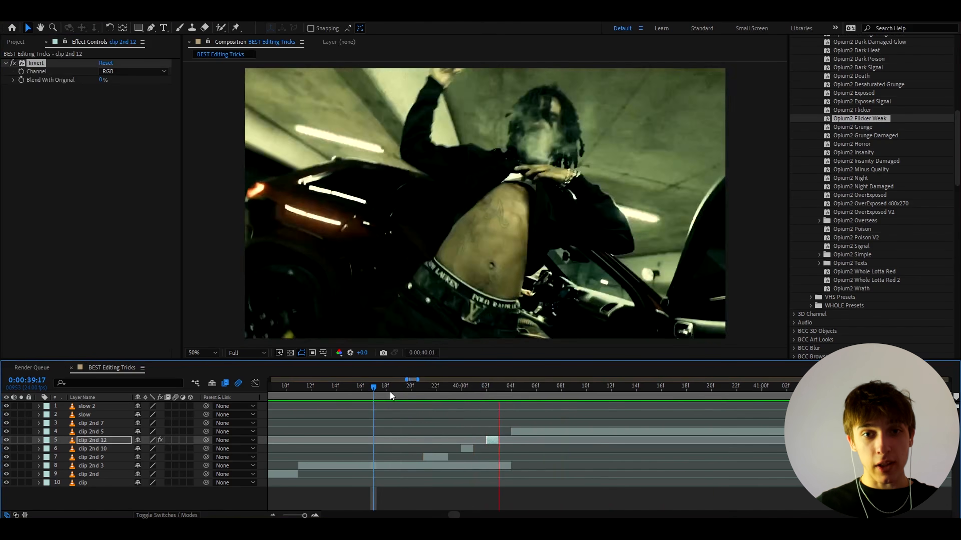
{"action": "scroll", "coordinate": [424, 392], "scroll_direction": "down", "scroll_amount": 1}
{"action": "key", "text": "space"}
{"action": "left_click", "coordinate": [359, 392]}
{"action": "key", "text": "space"}
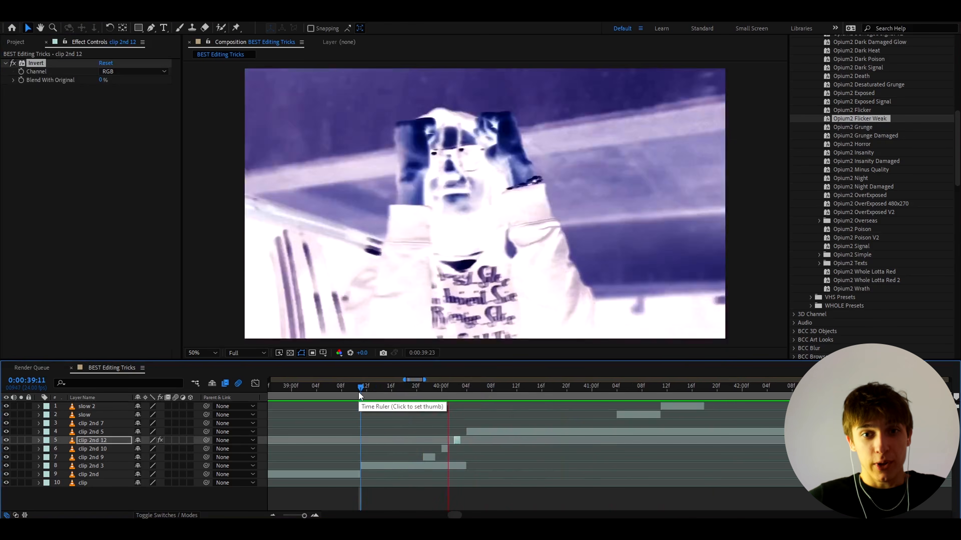
{"action": "left_click", "coordinate": [369, 393]}
{"action": "key", "text": "space"}
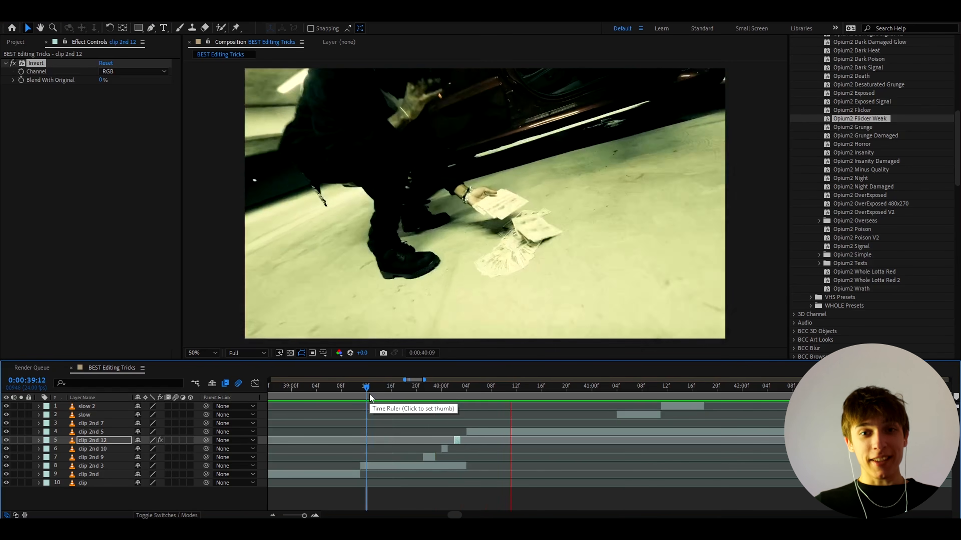
- Stop playback and review the sequence from the inserted frame fragments up to the slow clips around 0:00:41
{"action": "key", "text": "space"}
{"action": "scroll", "coordinate": [420, 390], "scroll_direction": "up", "scroll_amount": 1}
{"action": "left_click_drag", "start_coordinate": [448, 393], "coordinate": [433, 393]}
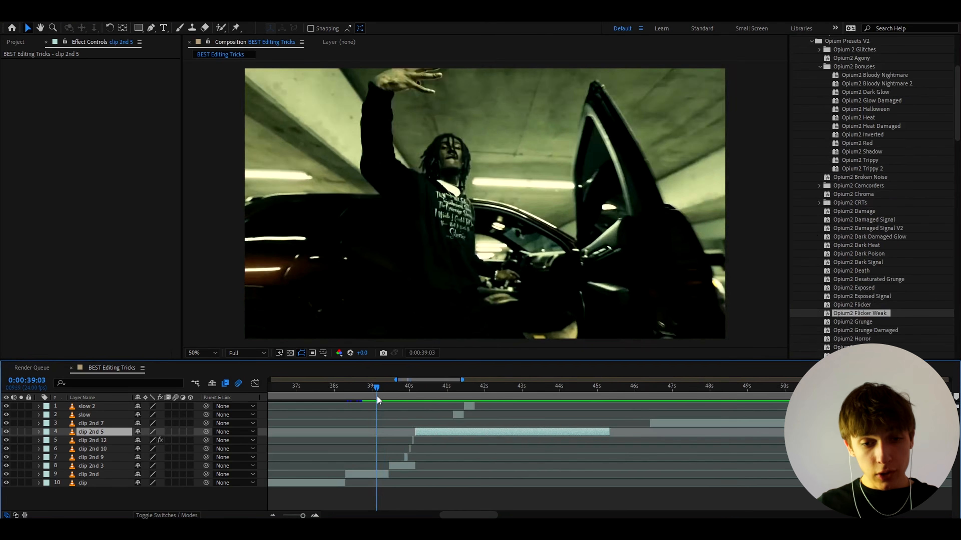
{"action": "left_click_drag", "start_coordinate": [377, 395], "coordinate": [388, 395]}
{"action": "scroll", "coordinate": [397, 400], "scroll_direction": "up", "scroll_amount": 1}
{"action": "left_click_drag", "start_coordinate": [459, 392], "coordinate": [538, 391]}
{"action": "scroll", "coordinate": [550, 406], "scroll_direction": "up", "scroll_amount": 3}
- Duplicate the slow 2 clip and place the copy directly after it, starting at 0:00:41:18
{"action": "left_click", "coordinate": [549, 406]}
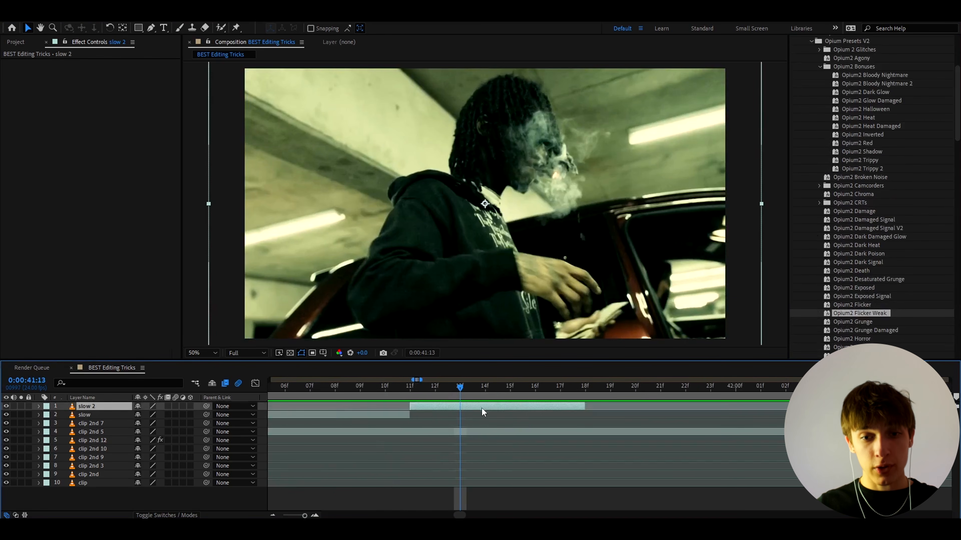
{"action": "scroll", "coordinate": [481, 408], "scroll_direction": "down", "scroll_amount": 2}
{"action": "left_click_drag", "start_coordinate": [461, 390], "coordinate": [499, 393]}
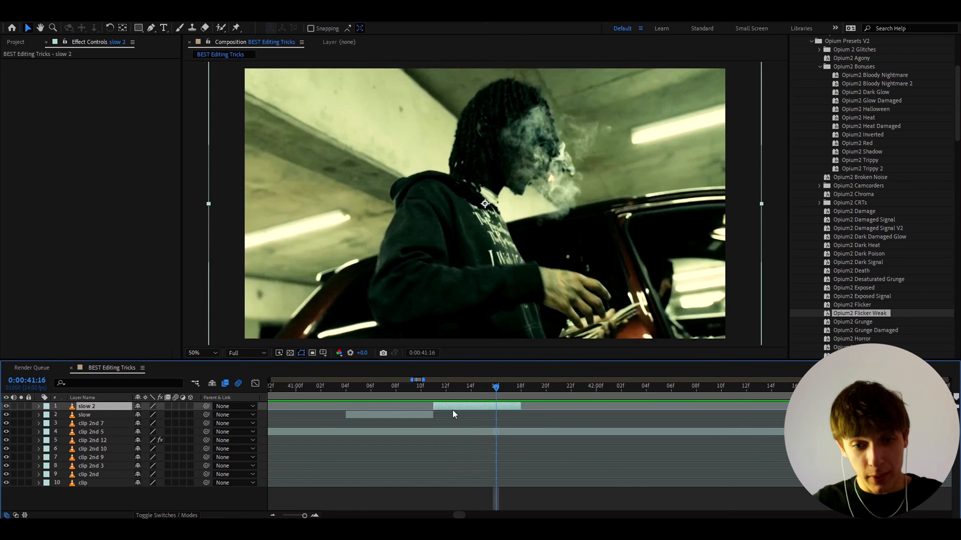
{"action": "key", "text": "ctrl+d"}
{"action": "left_click_drag", "start_coordinate": [449, 407], "coordinate": [535, 391]}
{"action": "scroll", "coordinate": [536, 406], "scroll_direction": "up", "scroll_amount": 2}
{"action": "left_click", "coordinate": [518, 390]}
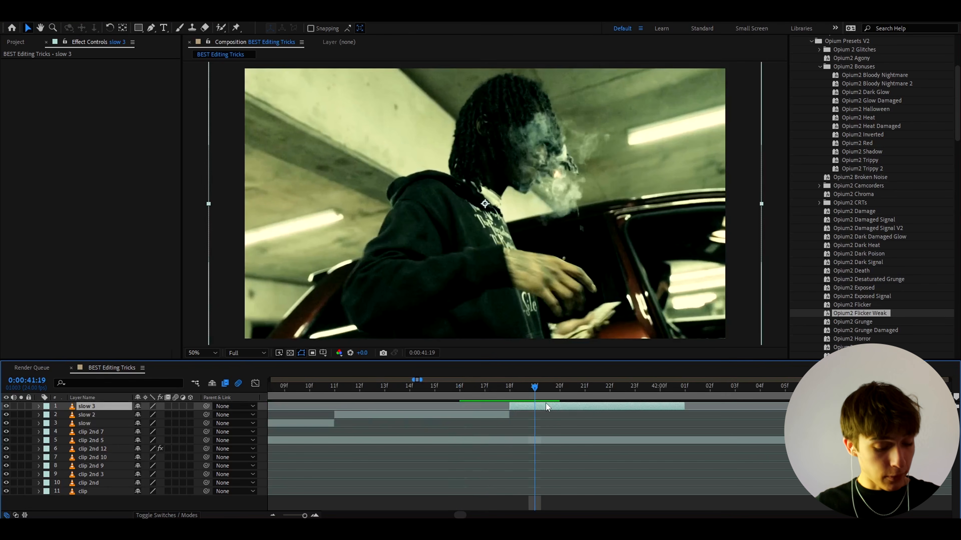
- Split the duplicated slow clip from 0:00:41:19 into one- and two-frame fragments and rearrange them up to 0:00:41:23
{"action": "key", "text": "ctrl+shift+d"}
{"action": "left_click_drag", "start_coordinate": [591, 409], "coordinate": [647, 412]}
{"action": "key", "text": "ctrl+shift+d"}
{"action": "left_click_drag", "start_coordinate": [523, 389], "coordinate": [609, 390]}
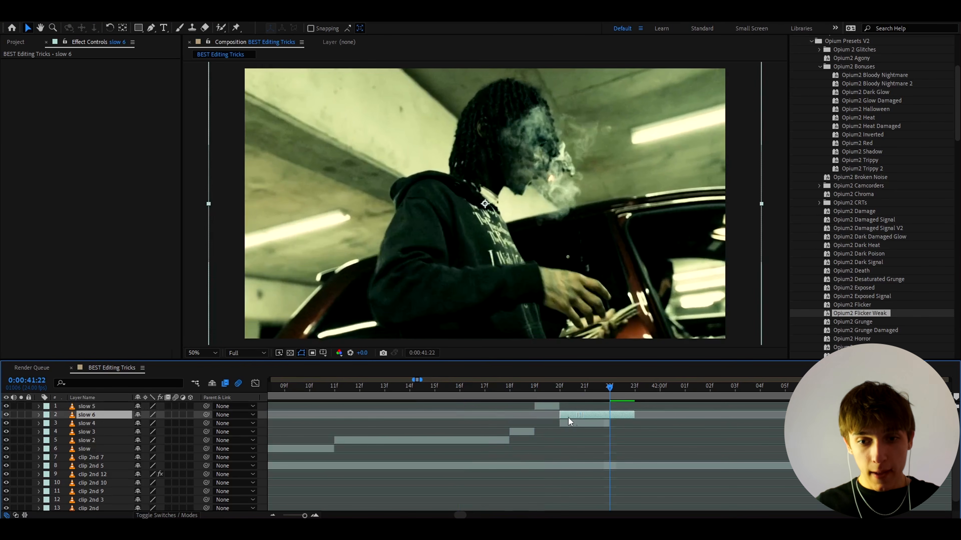
- Scrub over the rearranged slow fragments and play the sequence from 0:00:38:03
{"action": "left_click_drag", "start_coordinate": [485, 399], "coordinate": [468, 405]}
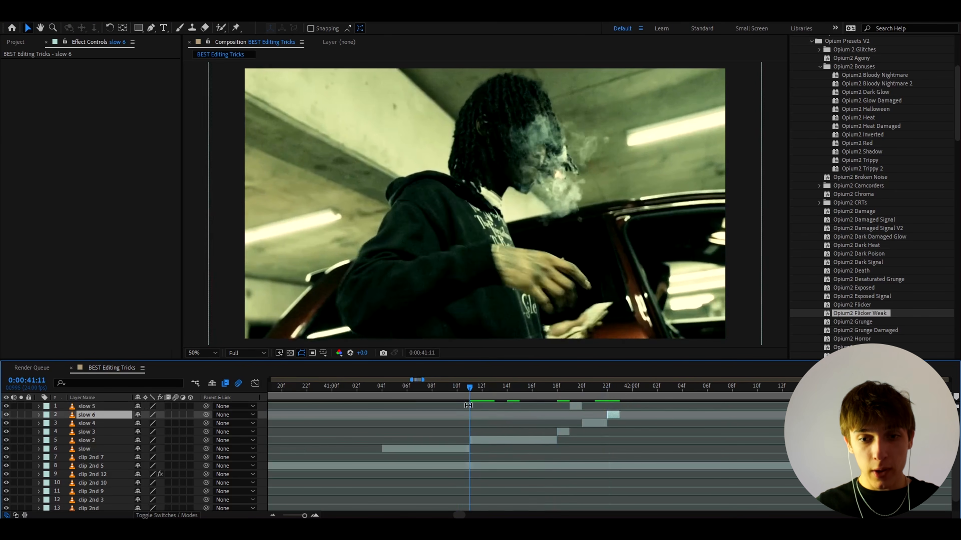
{"action": "left_click_drag", "start_coordinate": [545, 392], "coordinate": [312, 400]}
{"action": "scroll", "coordinate": [435, 392], "scroll_direction": "down", "scroll_amount": 3}
{"action": "key", "text": "space"}
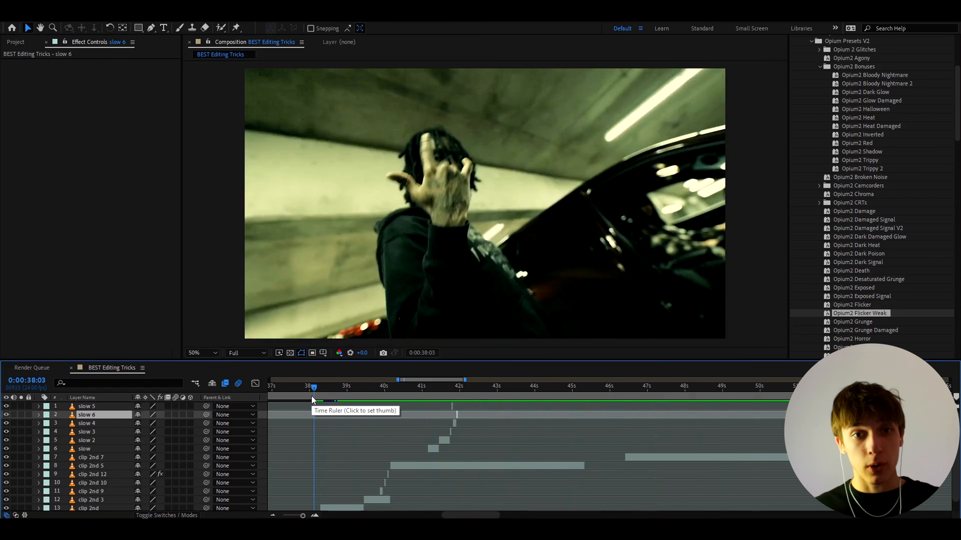